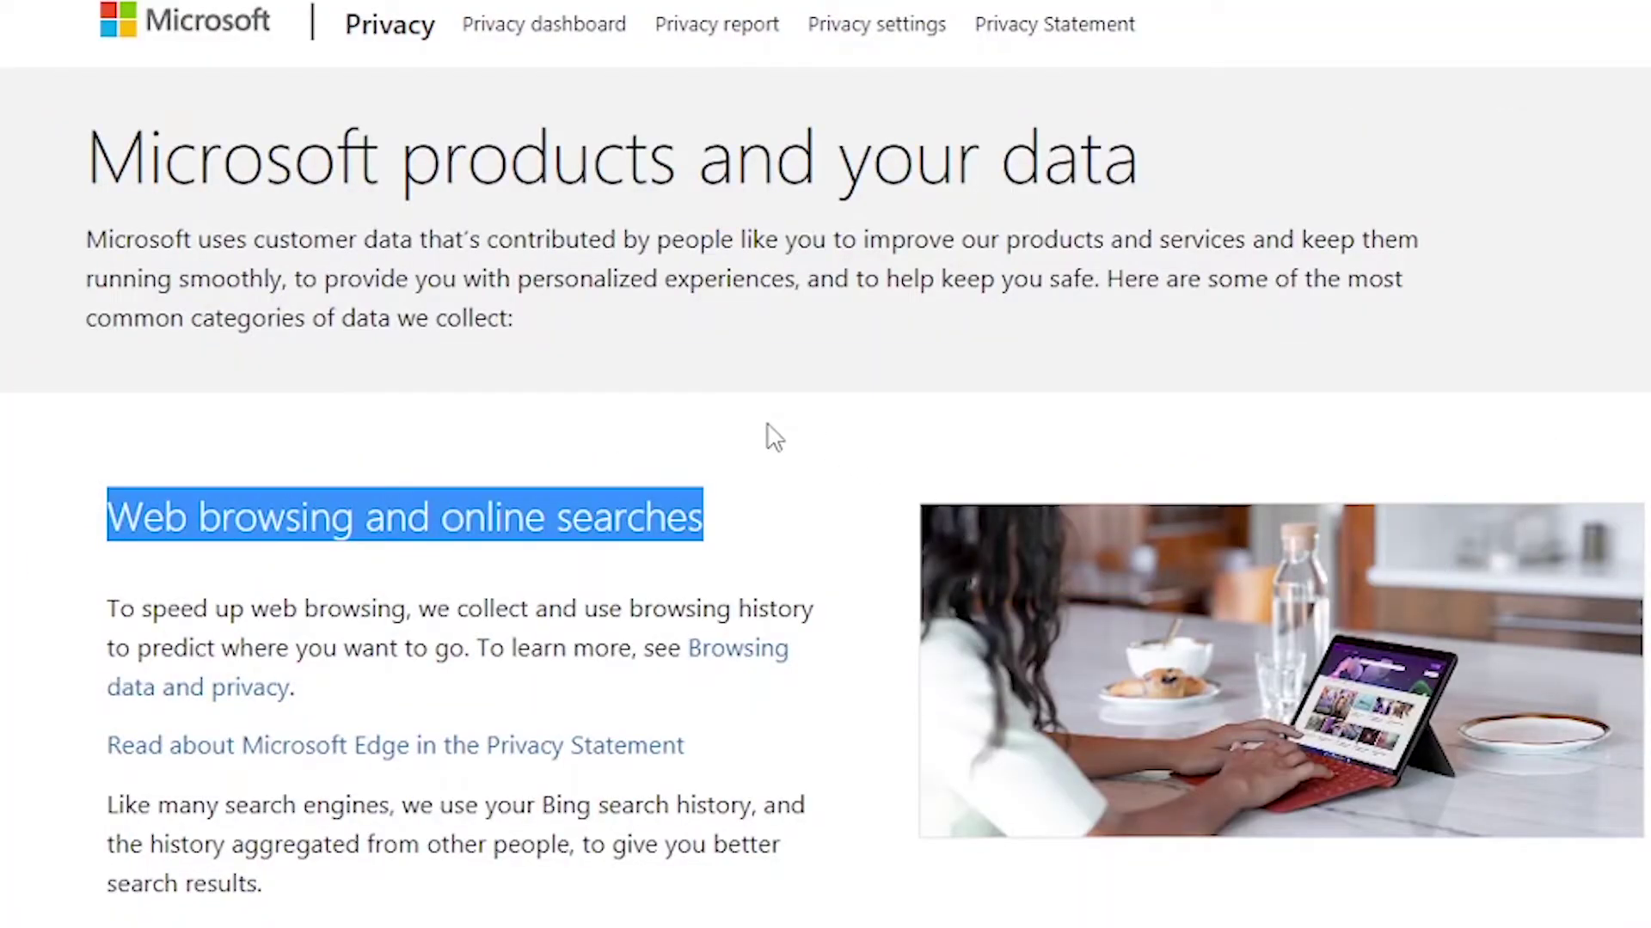
scroll(799, 455, down, 6)
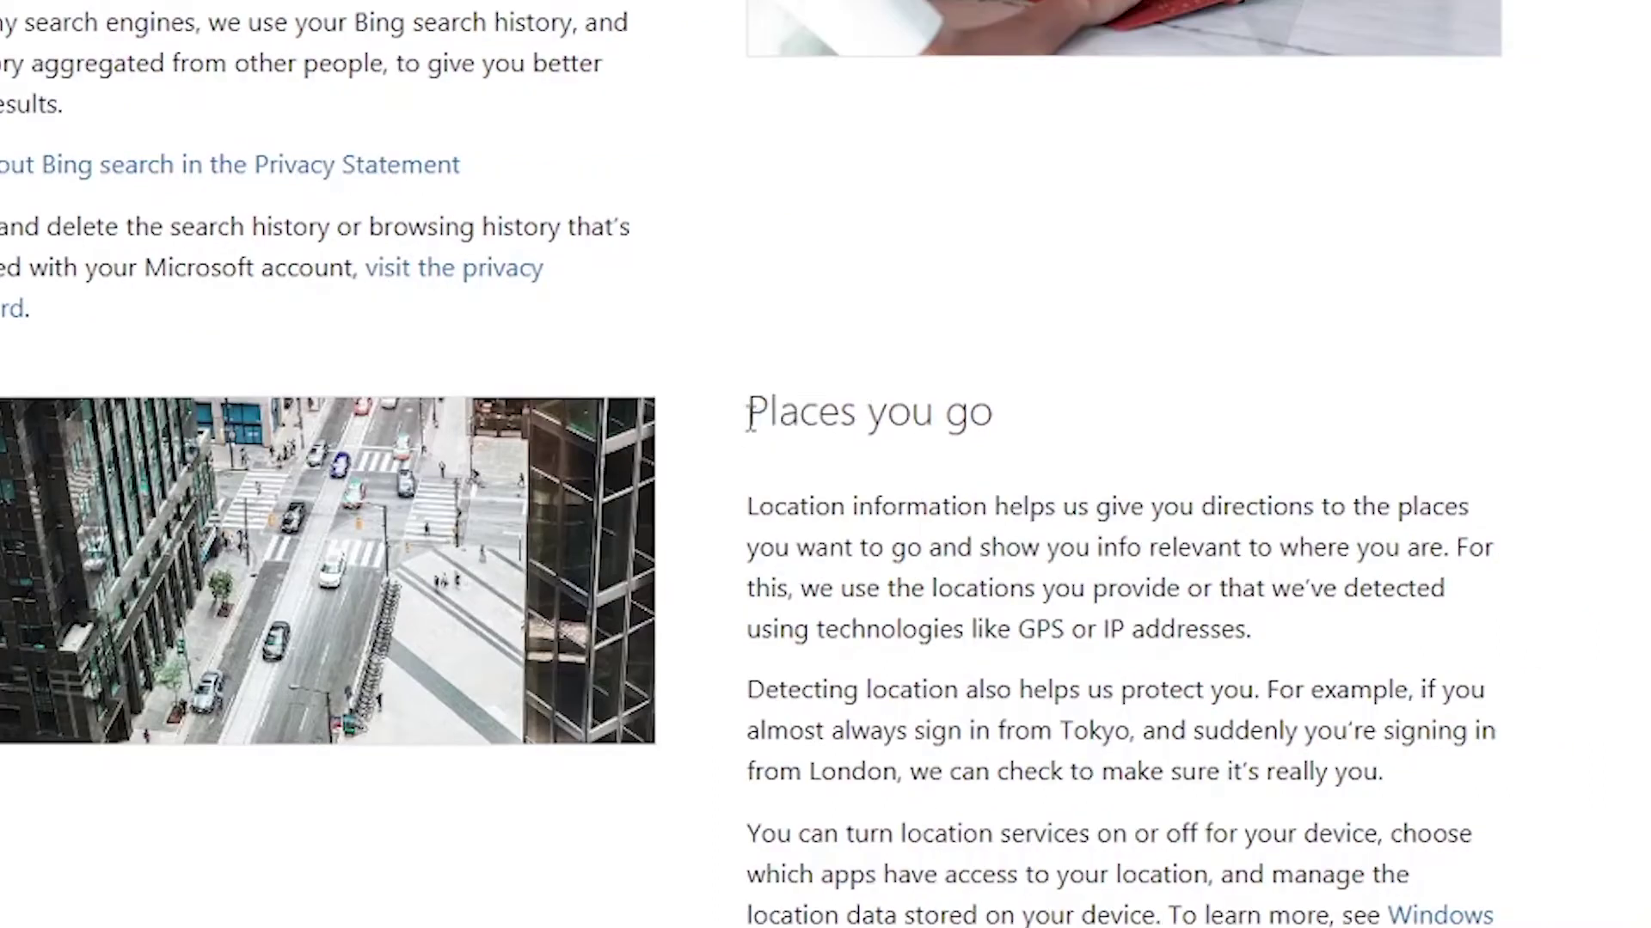
Step: Highlight the privacy page's Places you go, ads data, OS health logging, device data and app activity passages
drag(748, 414, 994, 435)
click(1109, 445)
scroll(1115, 449, down, 10)
drag(729, 451, 1604, 479)
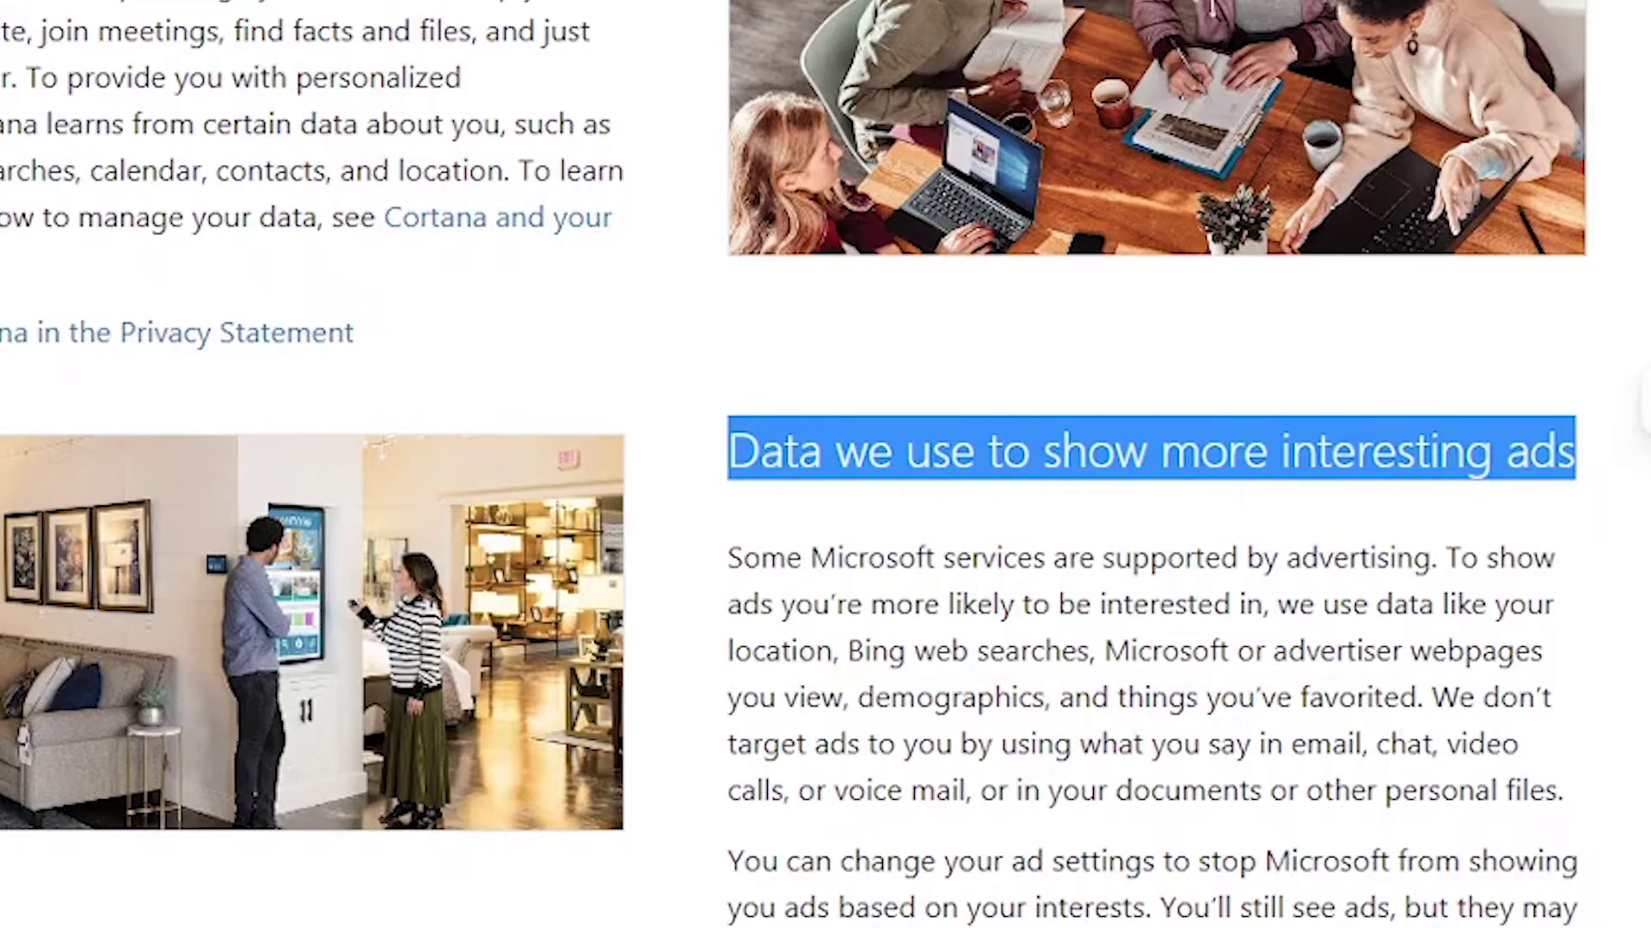
drag(756, 435, 1386, 460)
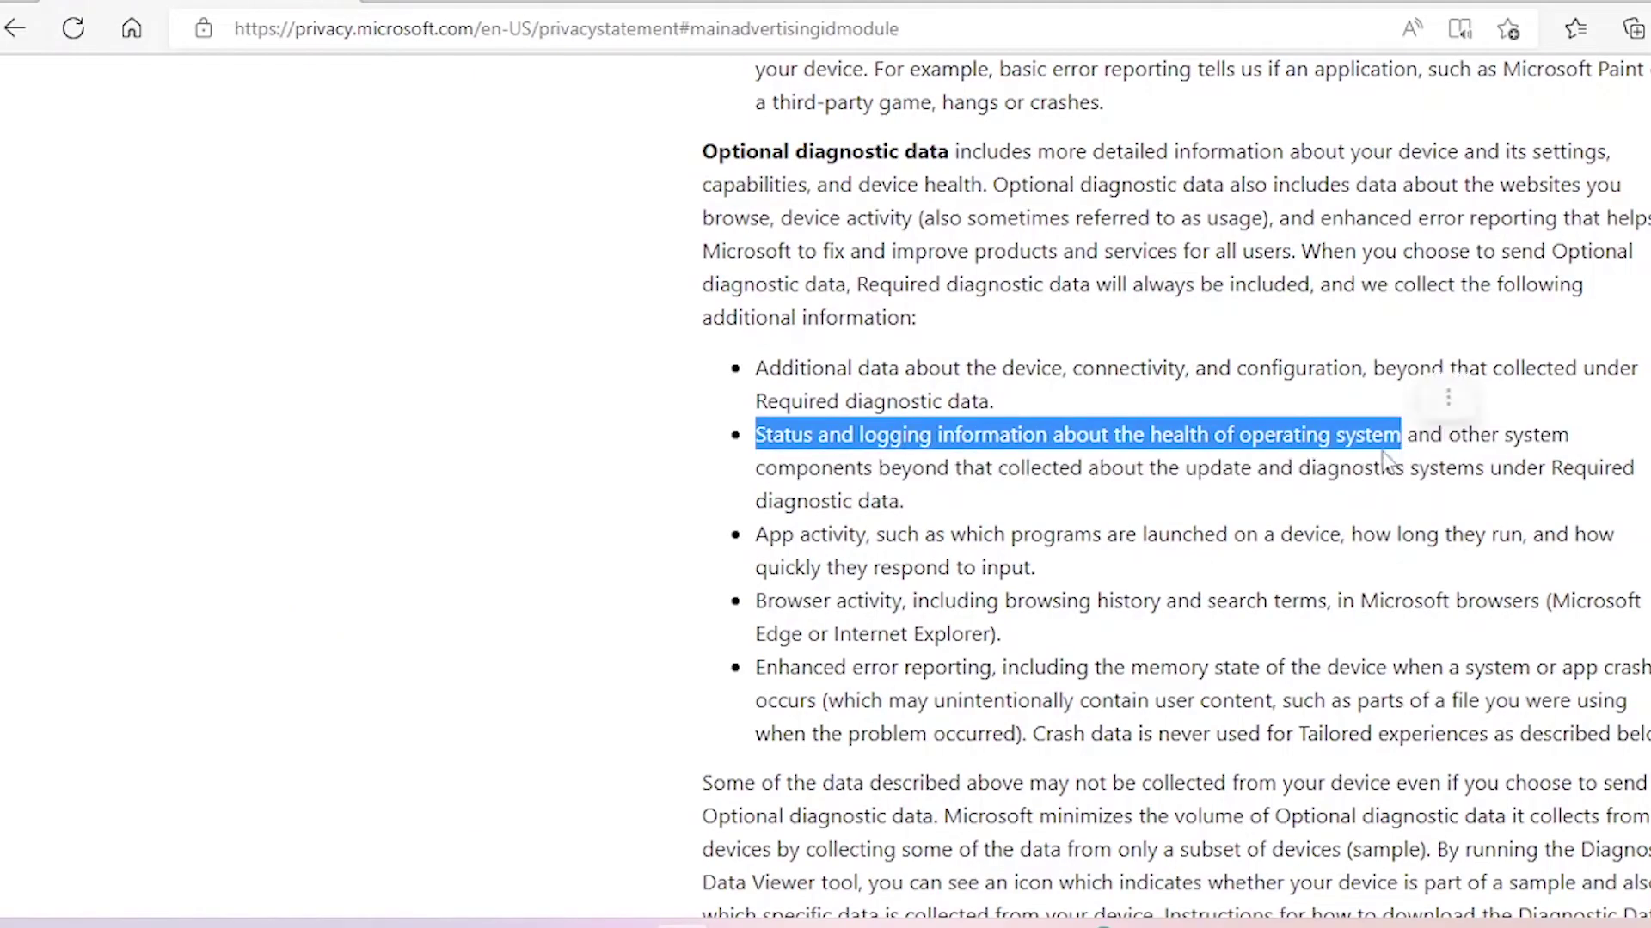
mouse_move(757, 371)
mouse_down()
mouse_move(1422, 381)
mouse_move(1458, 404)
mouse_up()
mouse_move(758, 539)
mouse_down()
mouse_move(1599, 536)
mouse_move(1037, 570)
mouse_up()
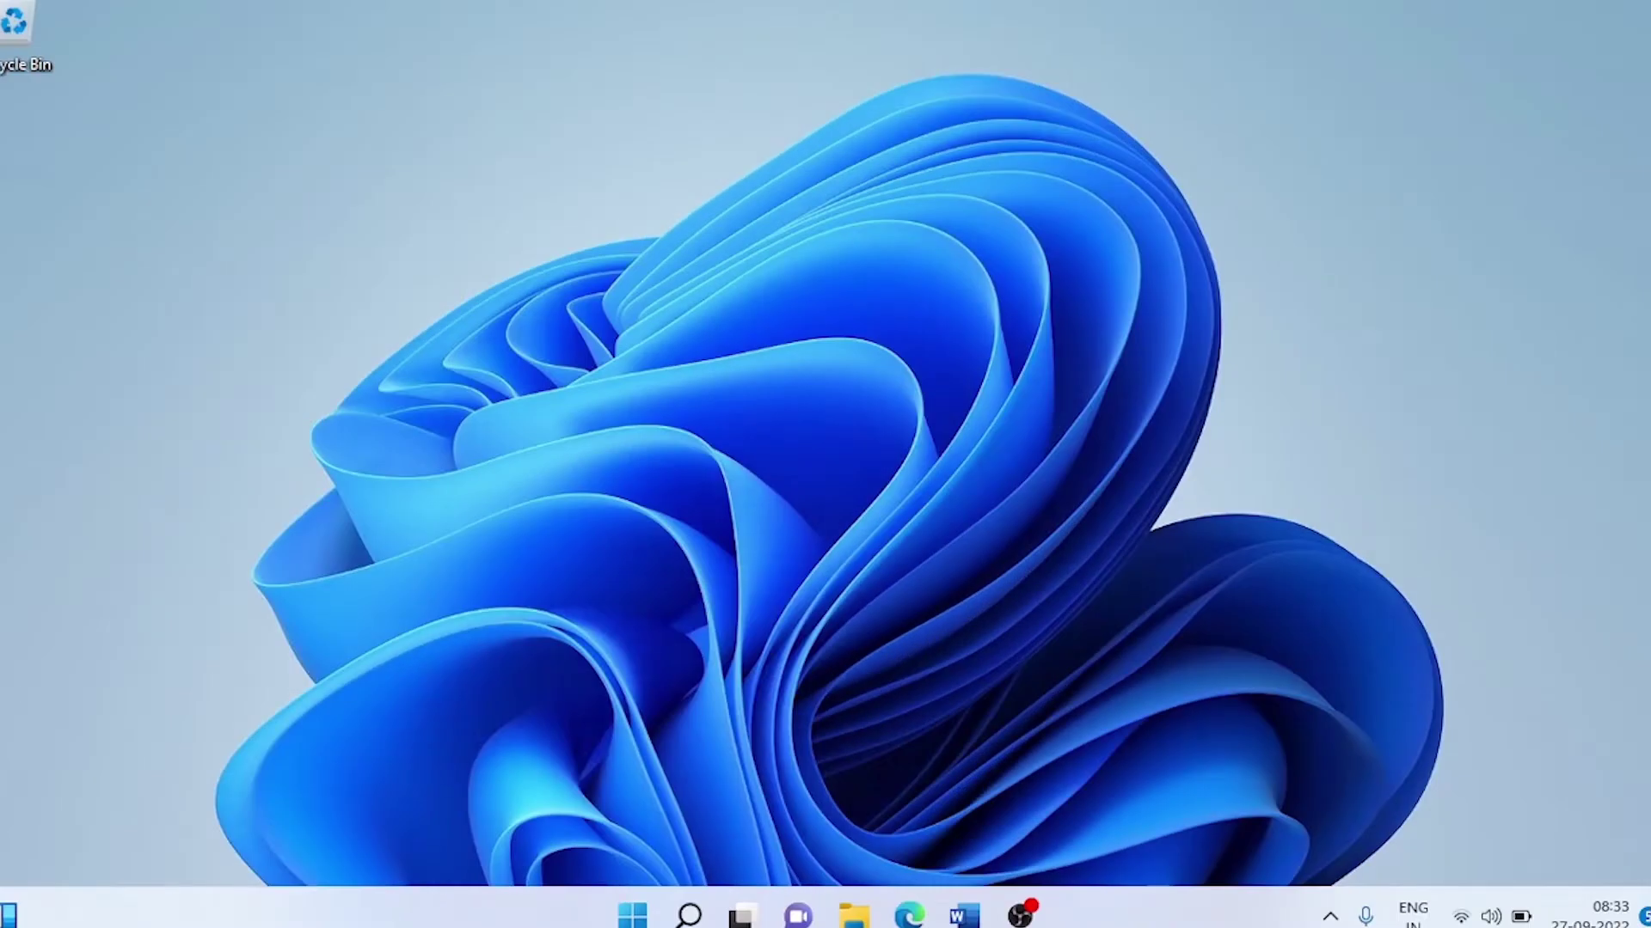
Step: Launch Settings from Windows search and go to Apps > Apps & features
click(688, 917)
text(s)
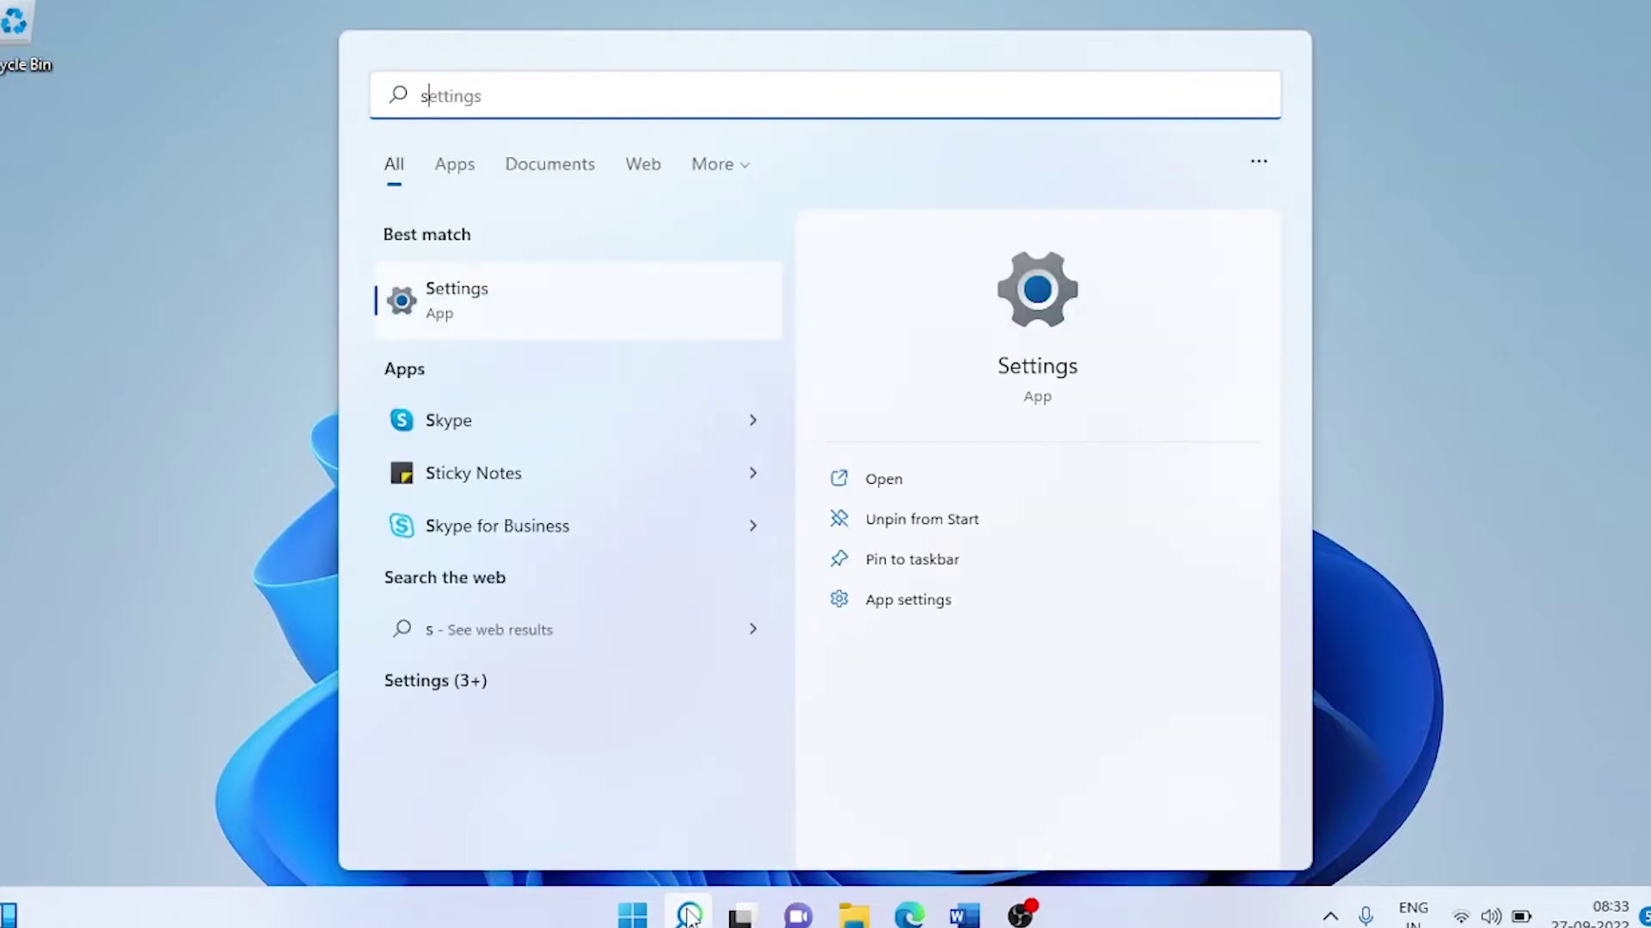
text(tting)
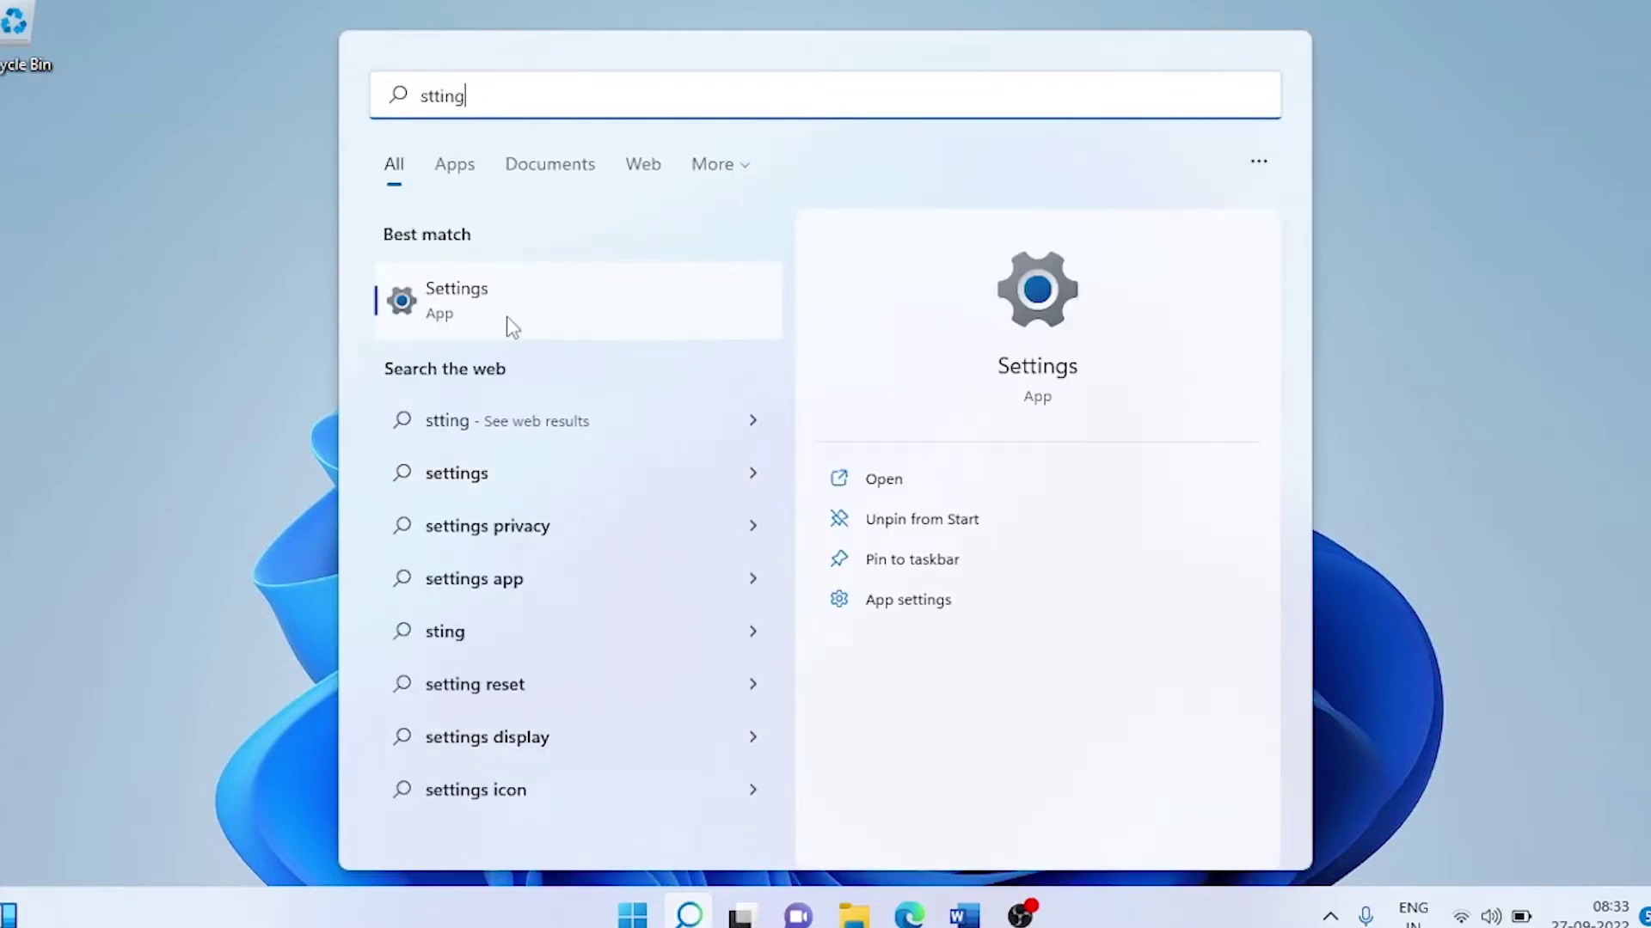
click(505, 319)
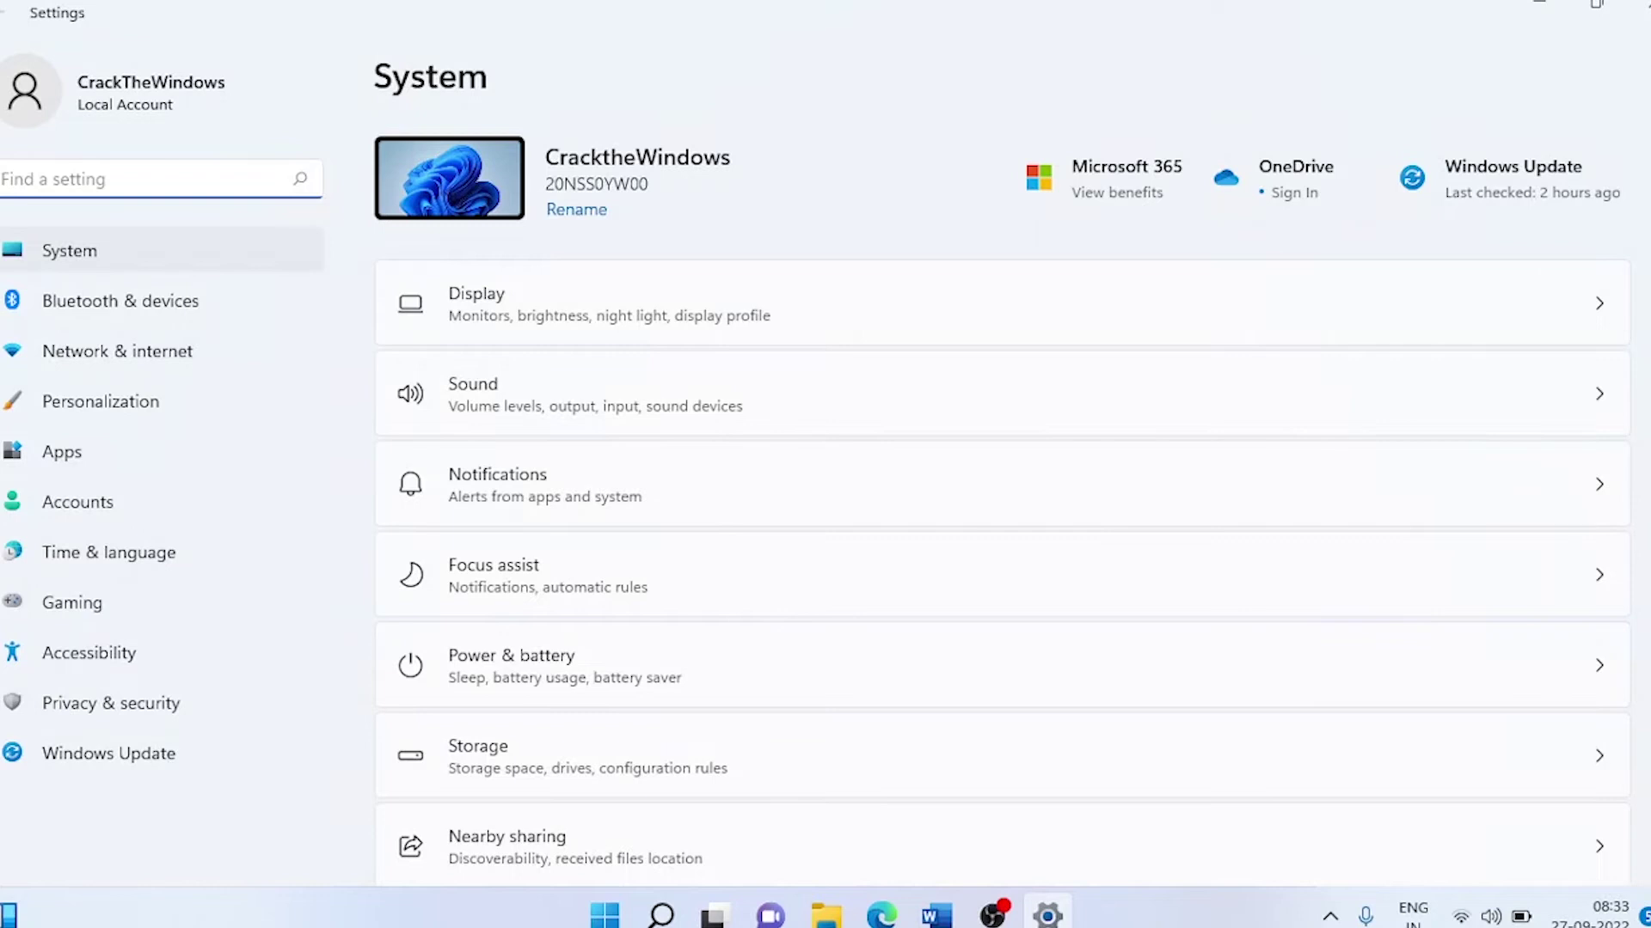
click(130, 458)
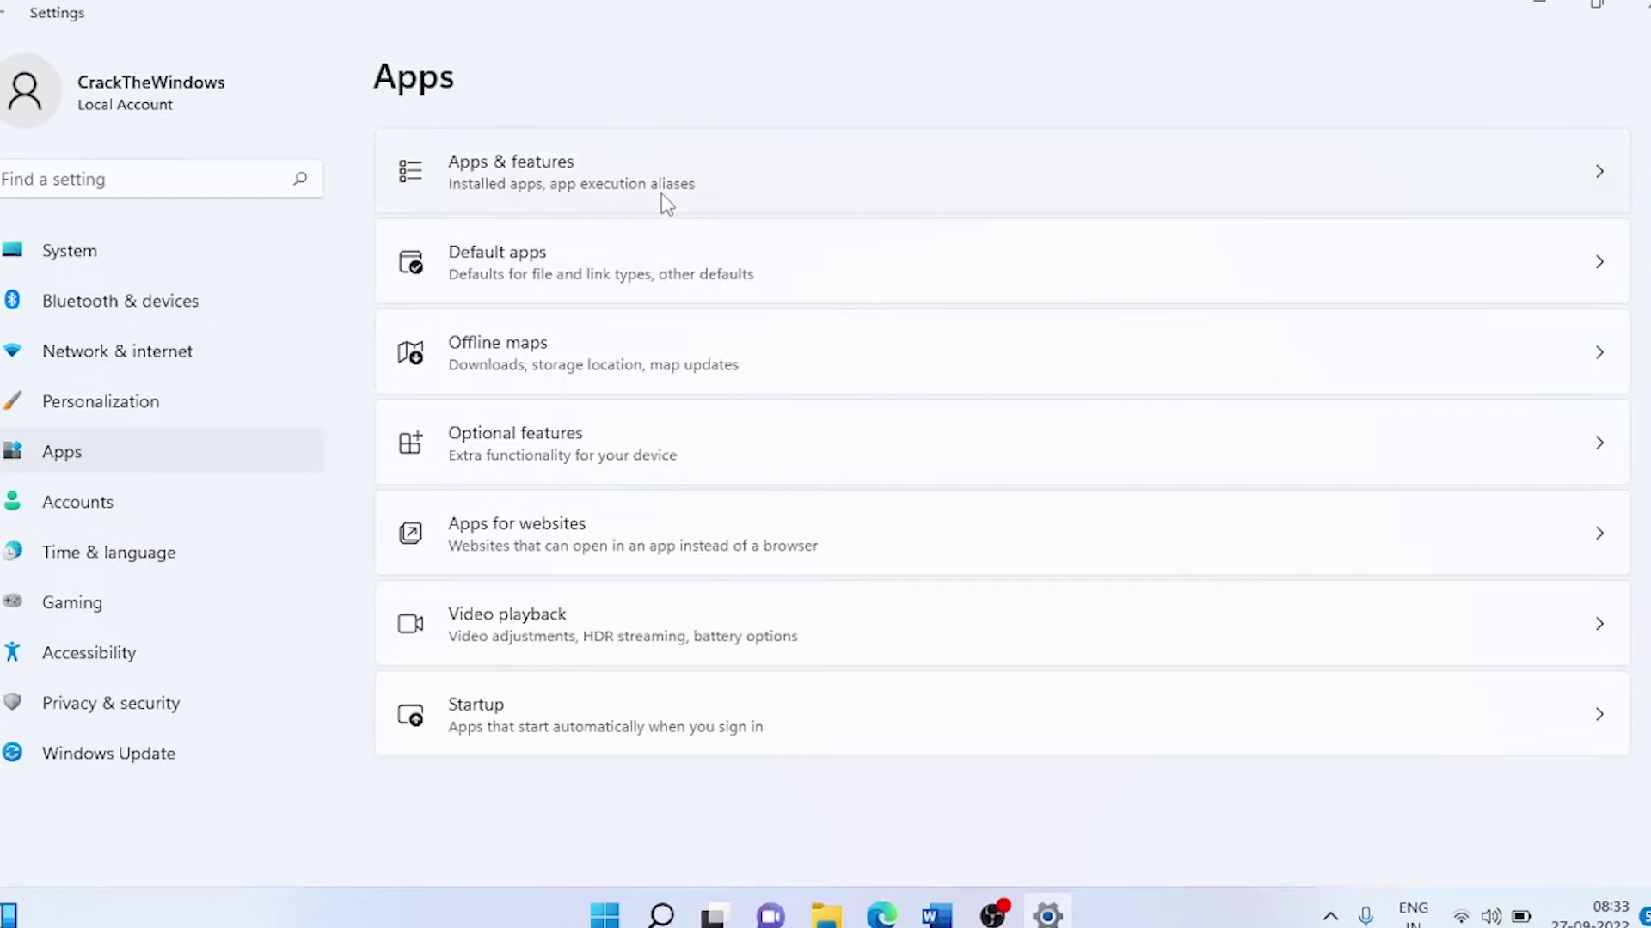
click(664, 204)
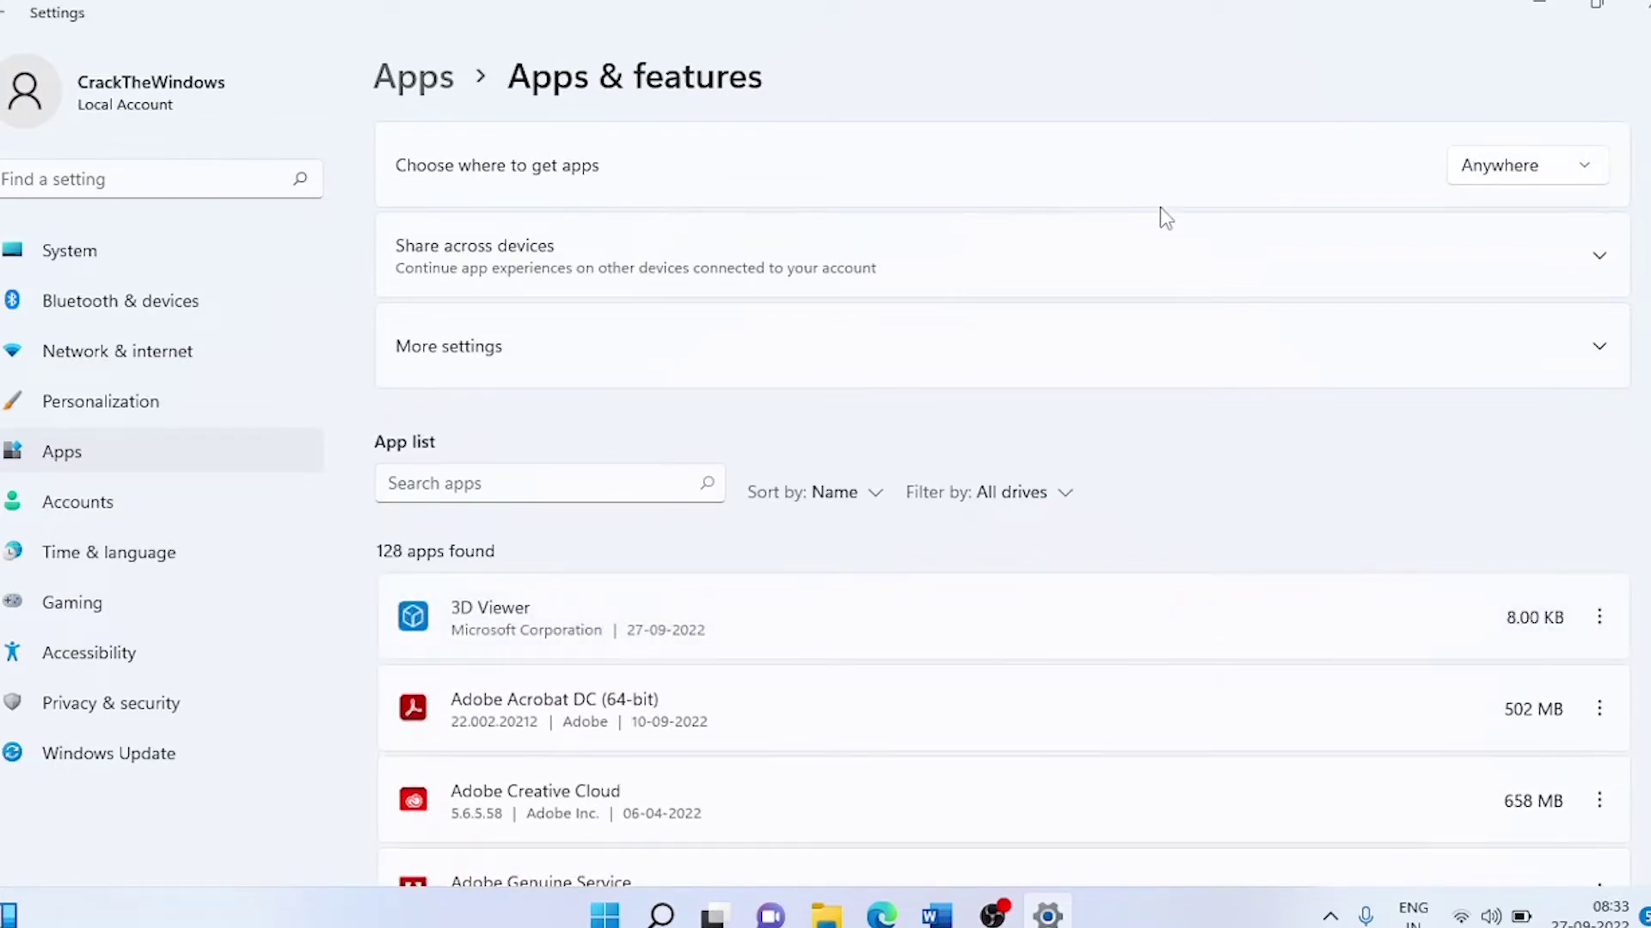
Step: Set 'Choose where to get apps' to The Microsoft Store only (Recommended), then go back
click(1545, 168)
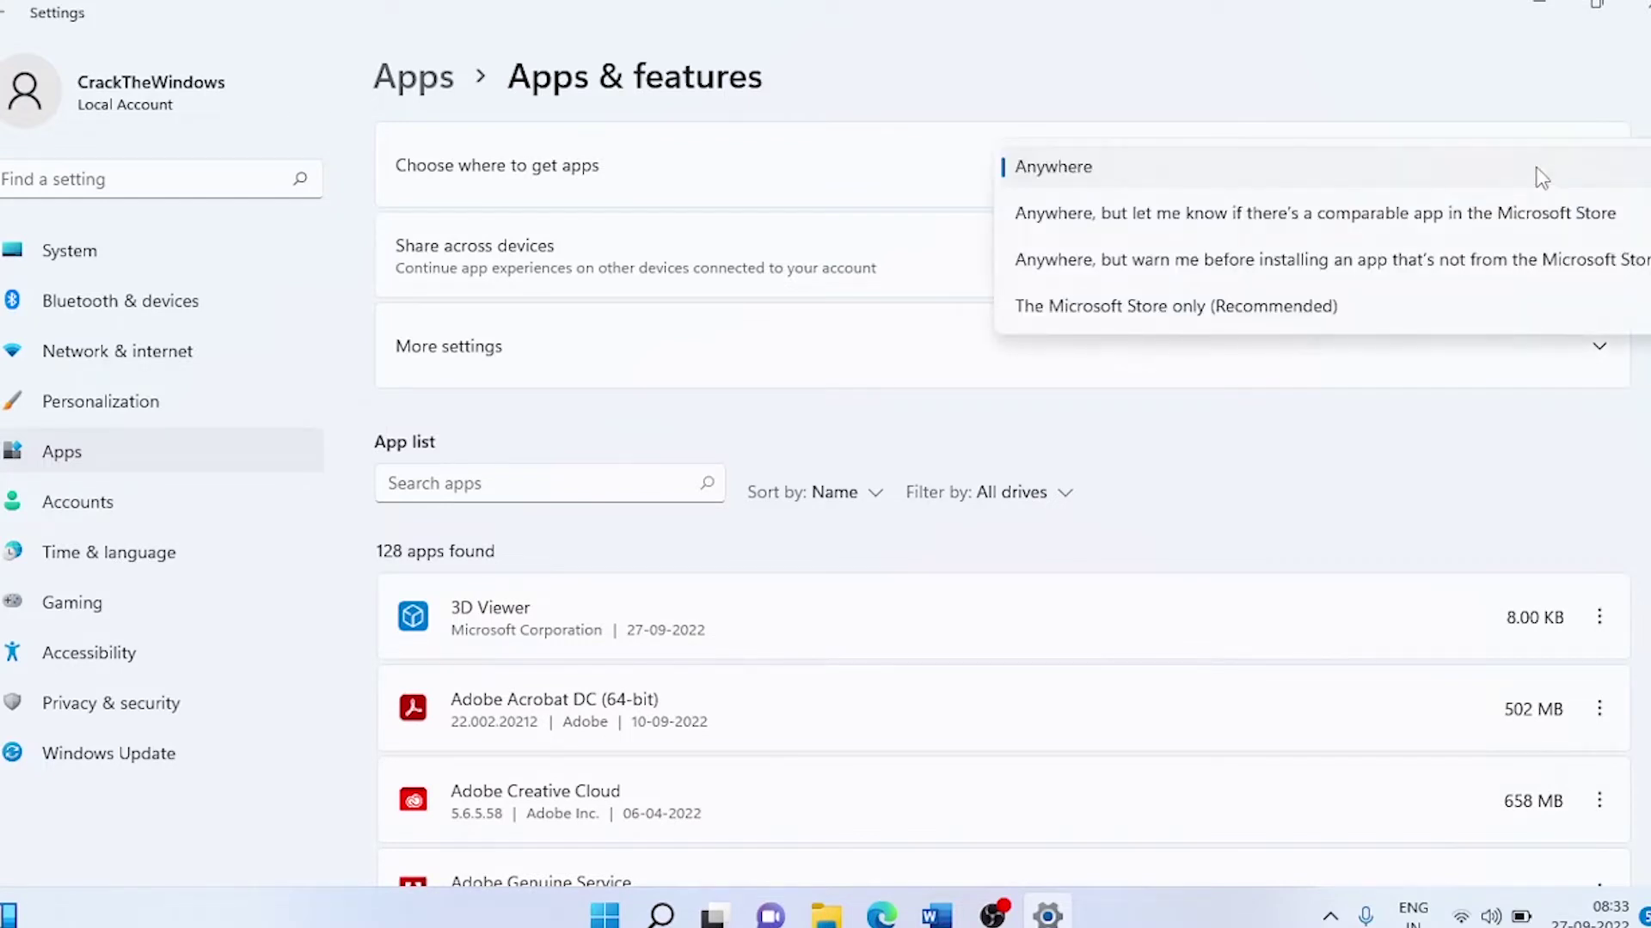
click(1240, 307)
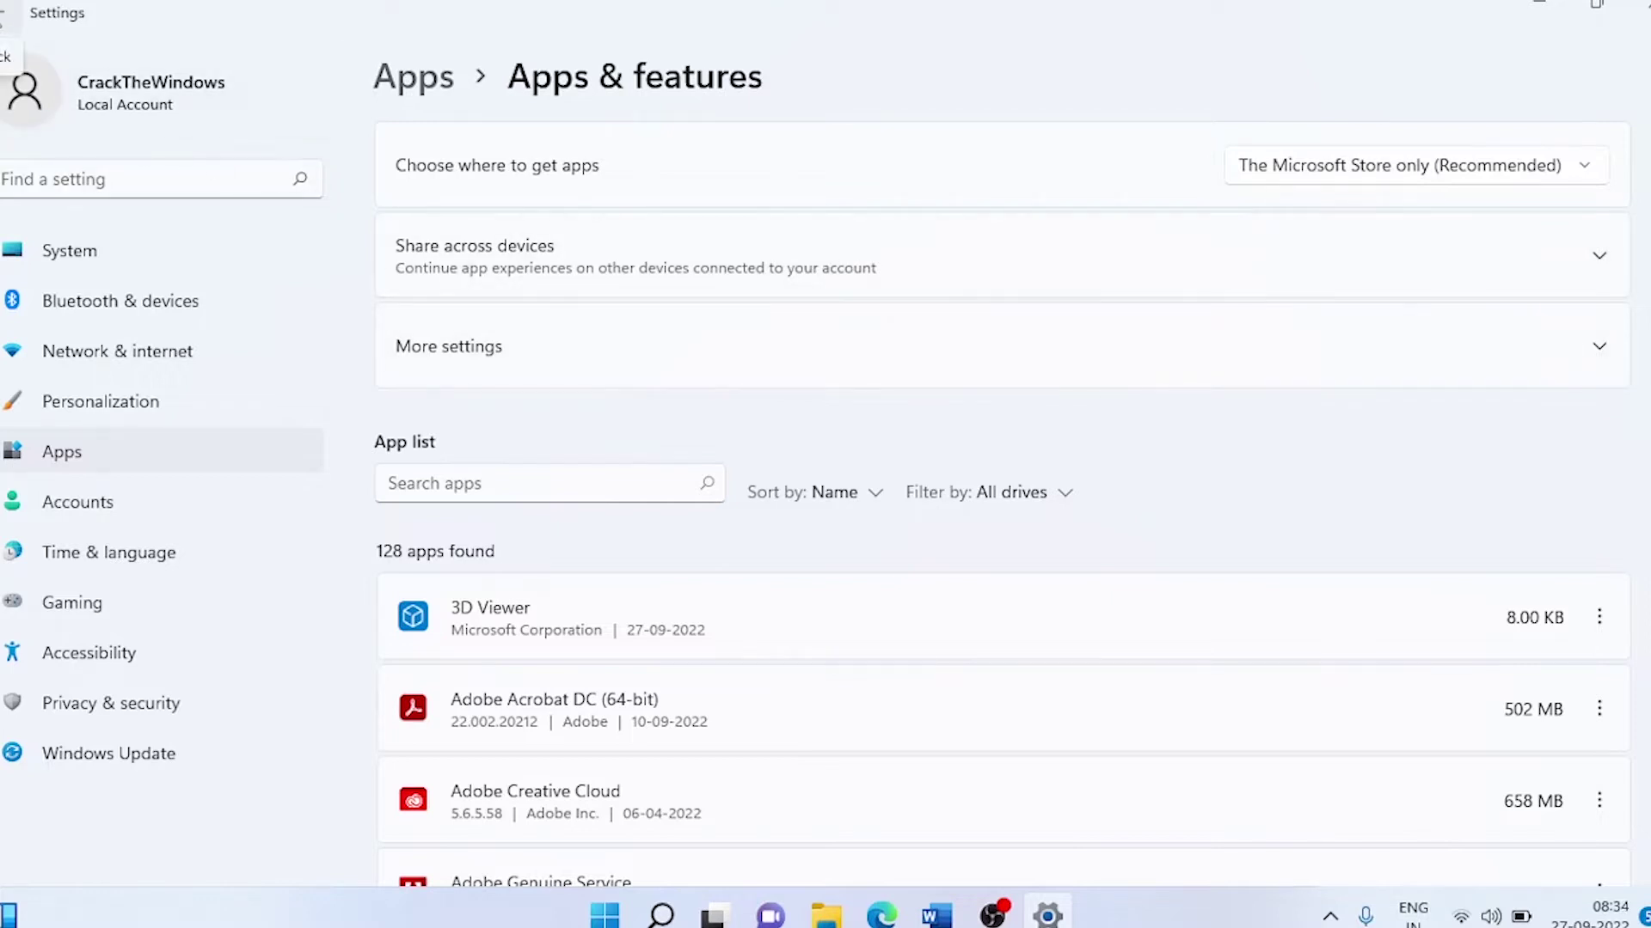
click(10, 13)
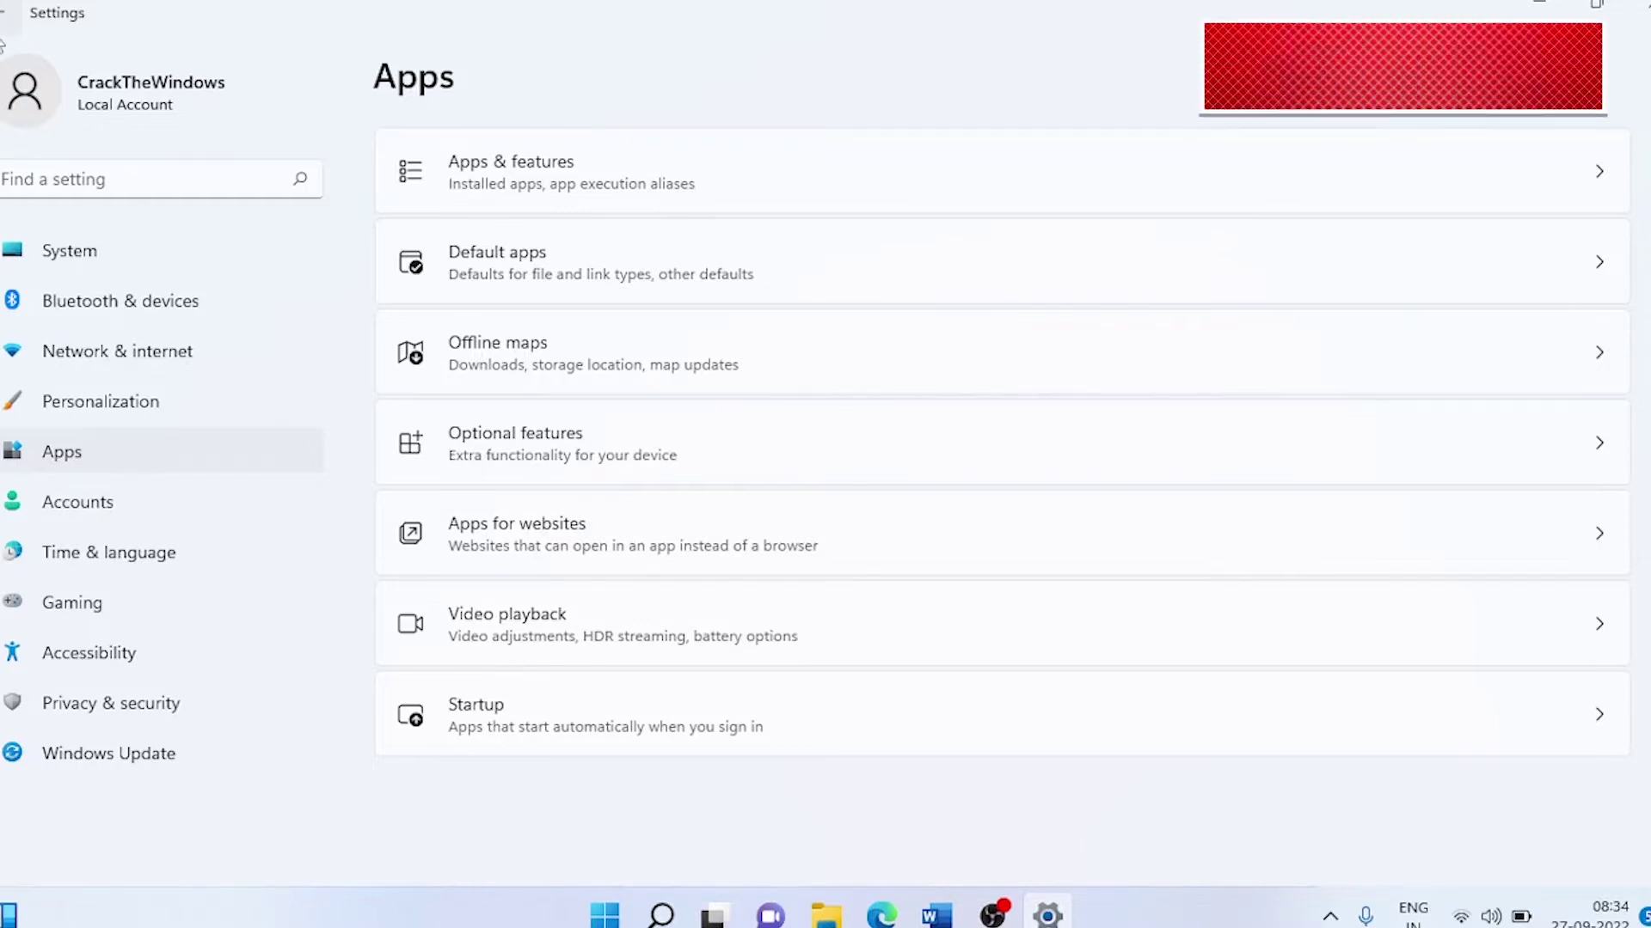
Step: Under System > Notifications, uncheck Windows tips, setup suggestions and the welcome experience
click(101, 258)
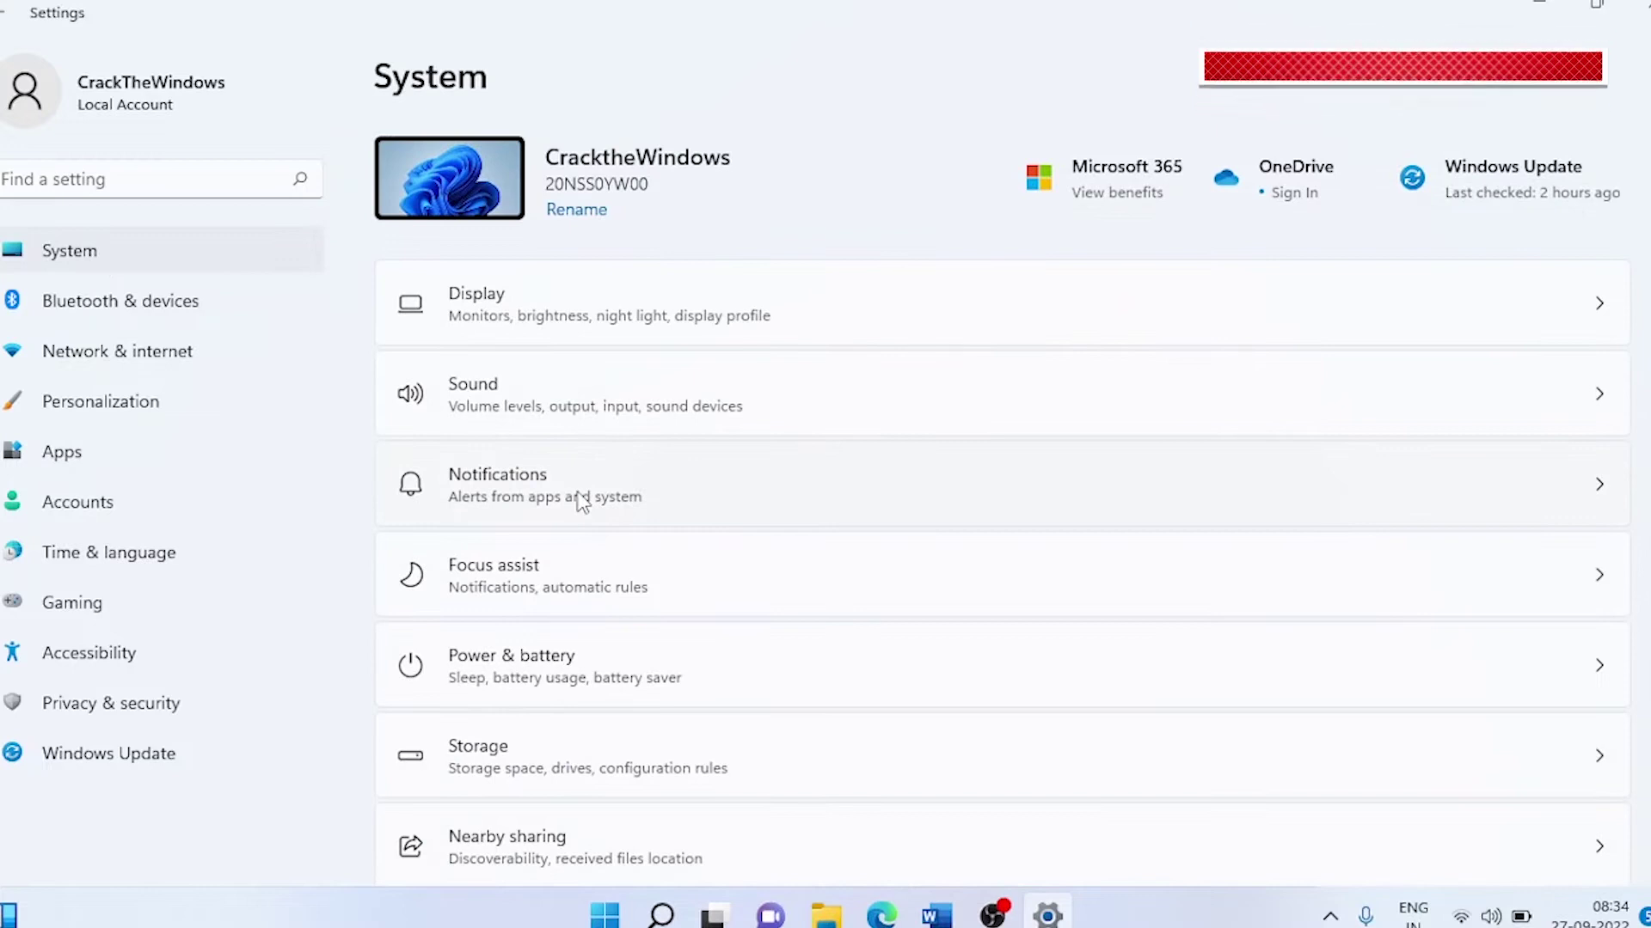
click(578, 501)
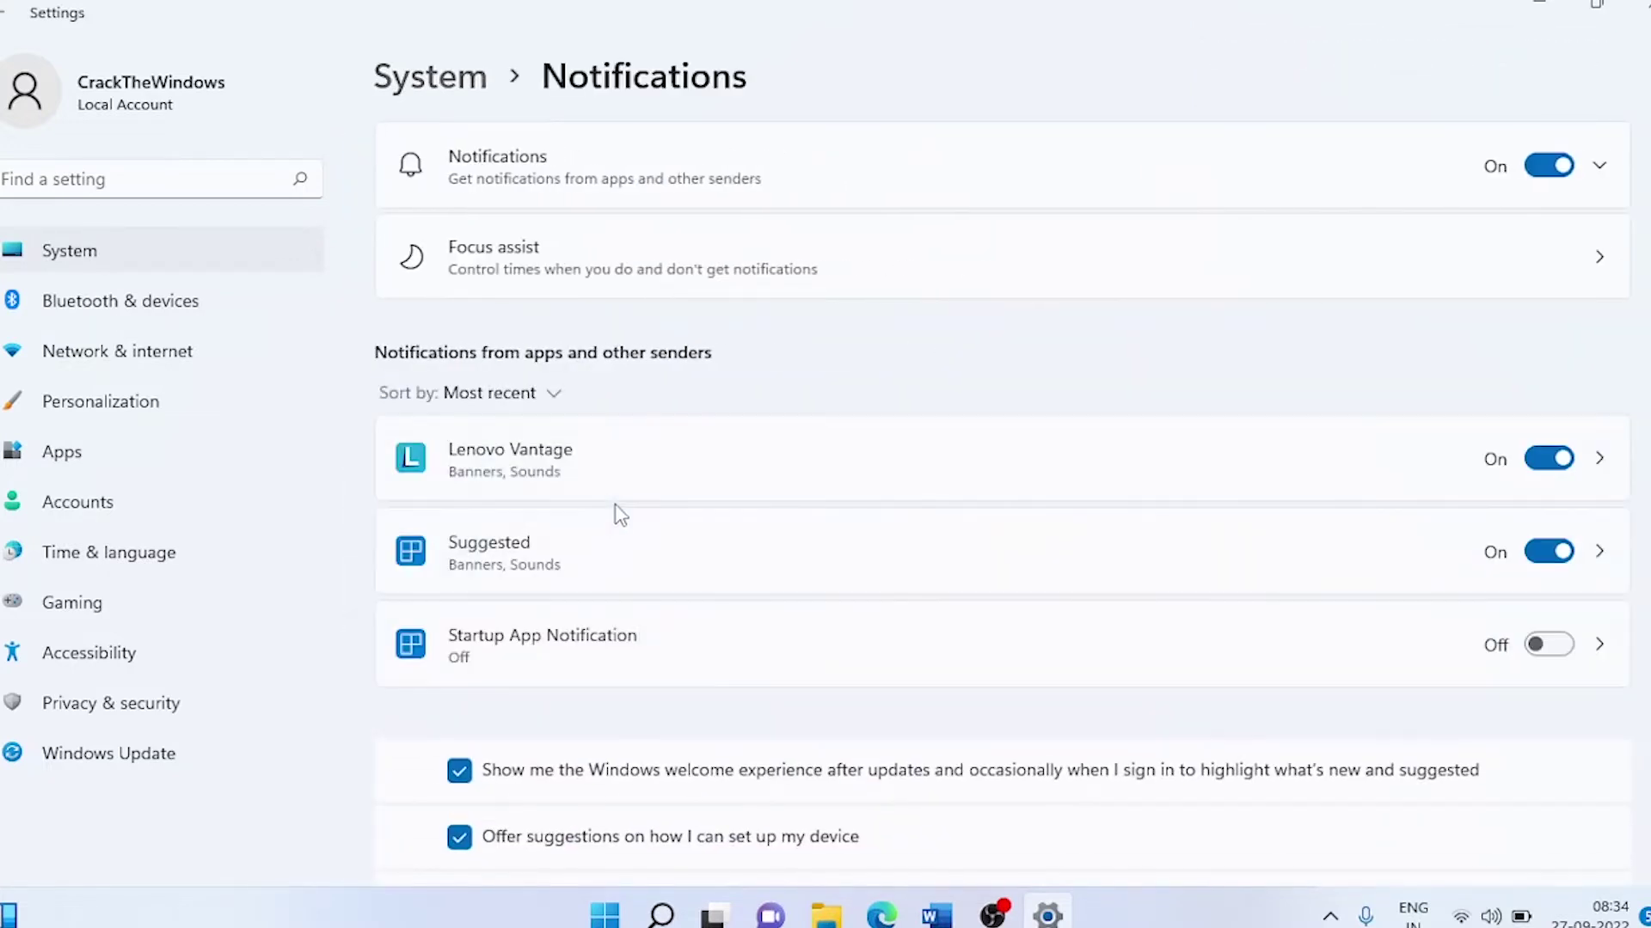
scroll(617, 513, down, 3)
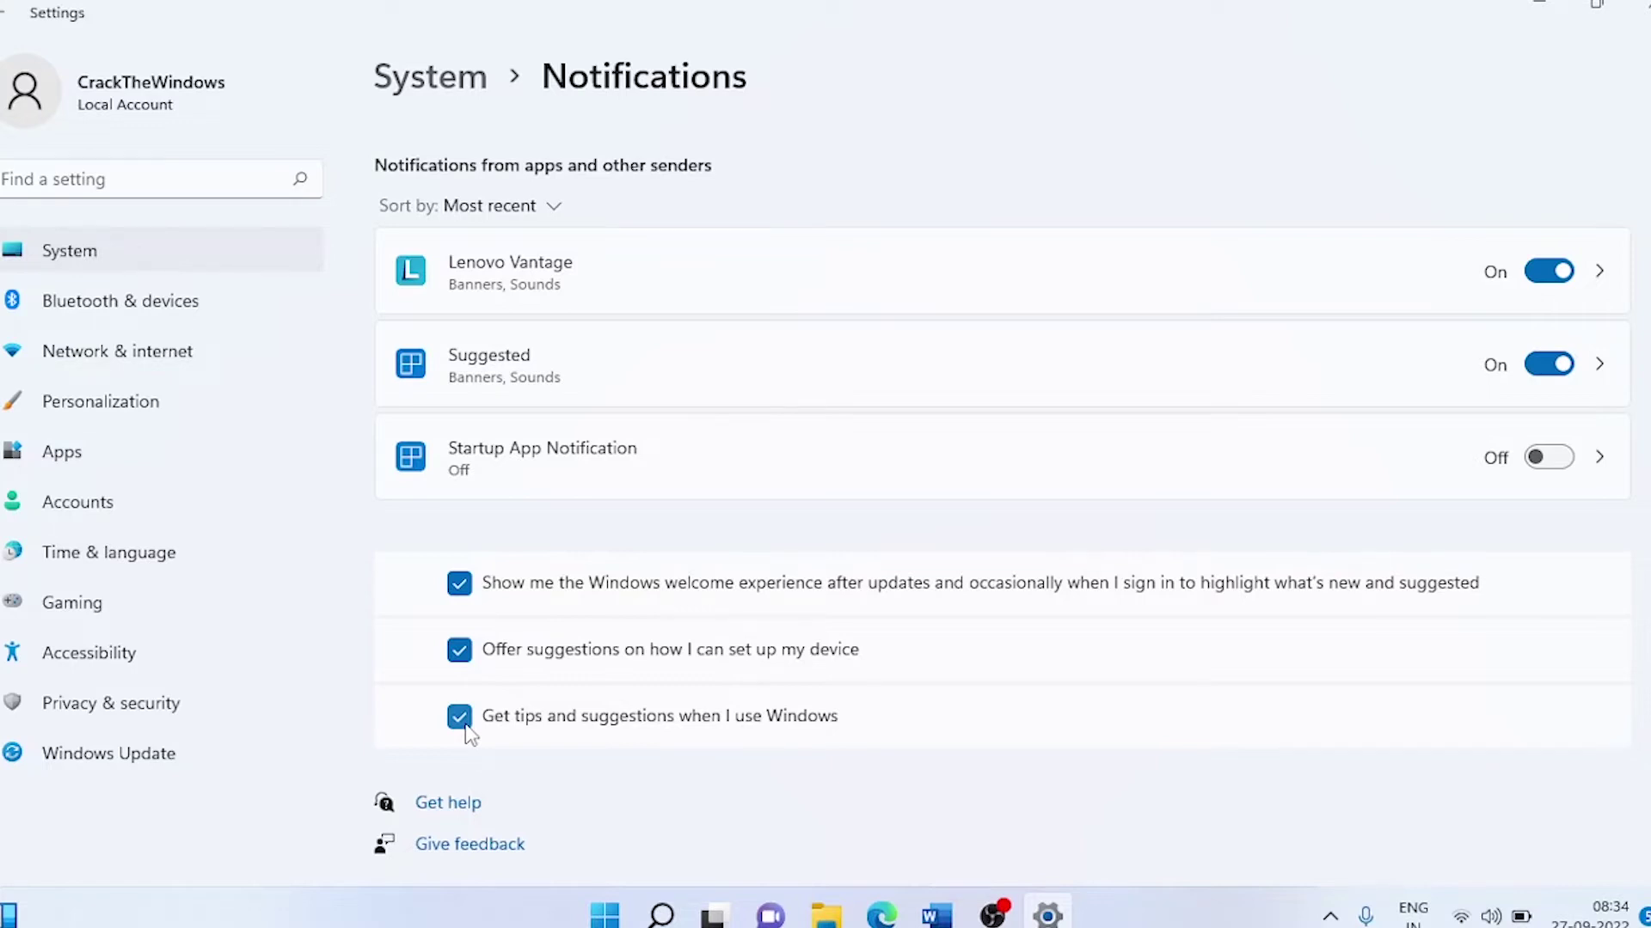
click(464, 724)
click(461, 652)
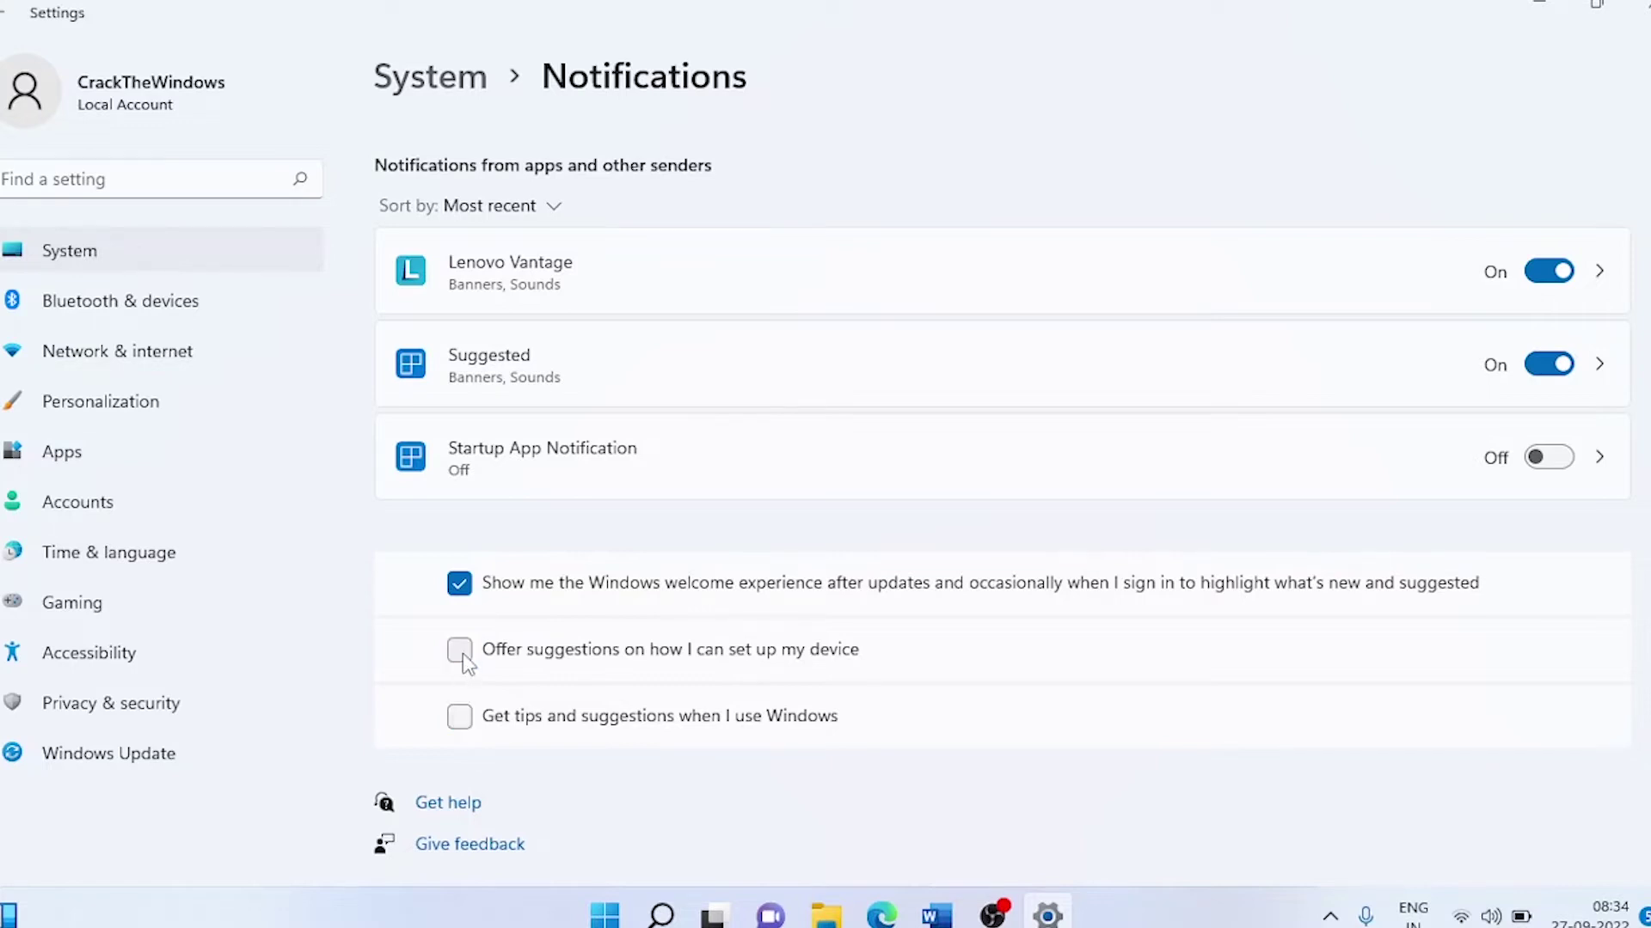
click(460, 585)
click(4, 23)
click(142, 707)
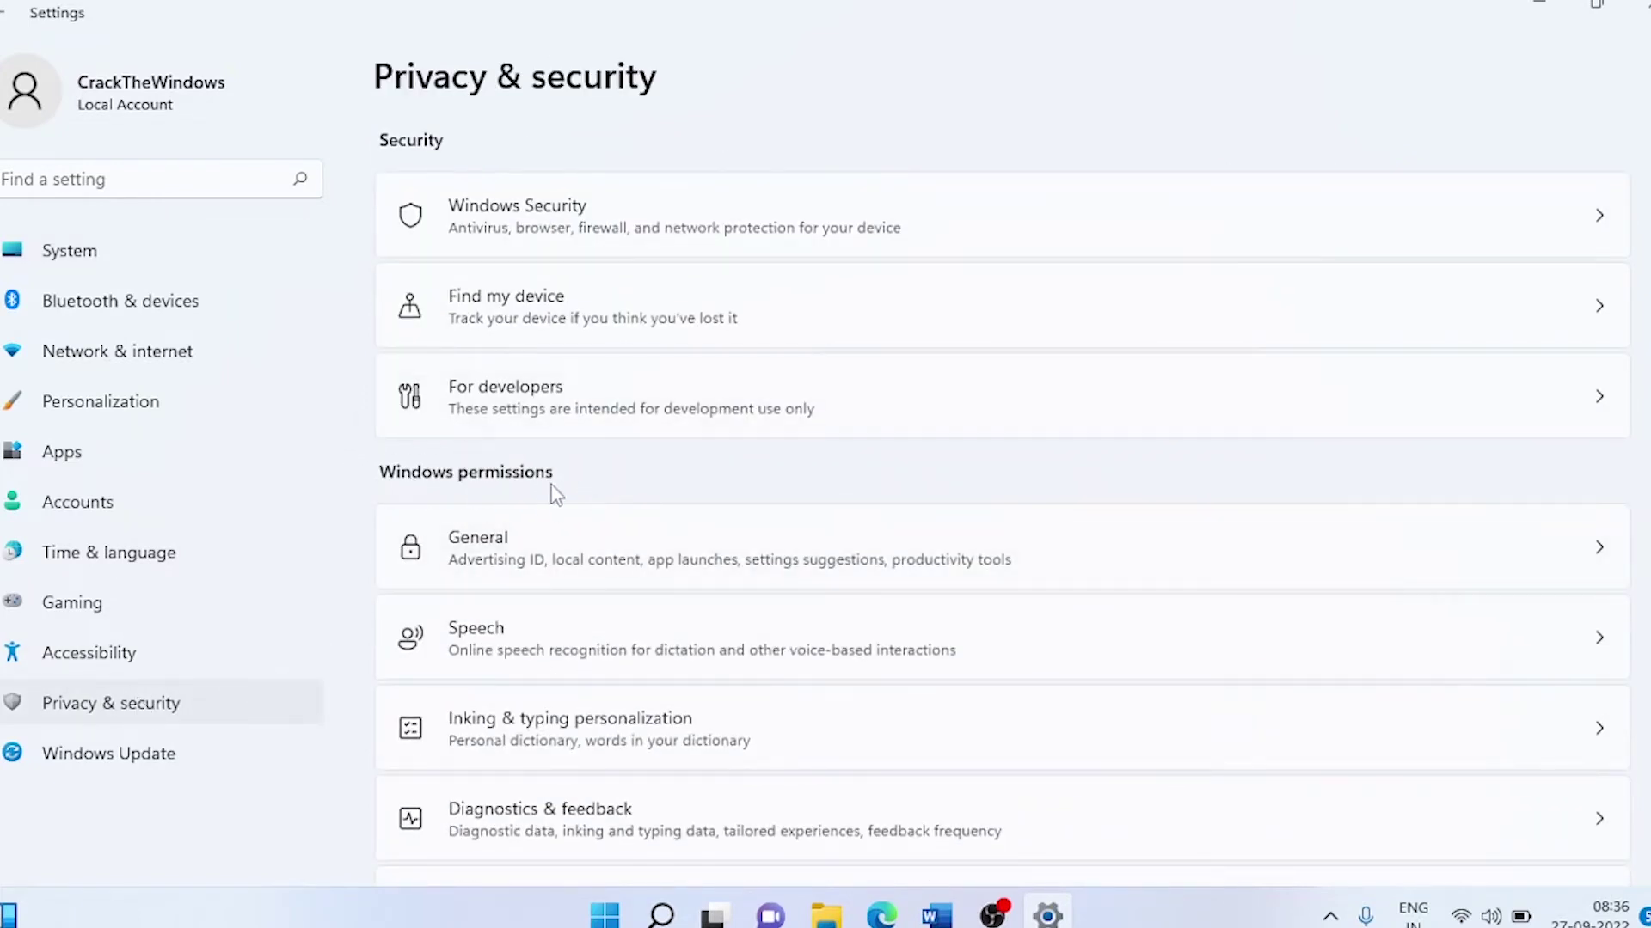
Step: In General privacy, switch off advertising ID, language-list access, app-launch tracking and suggested content
click(1600, 554)
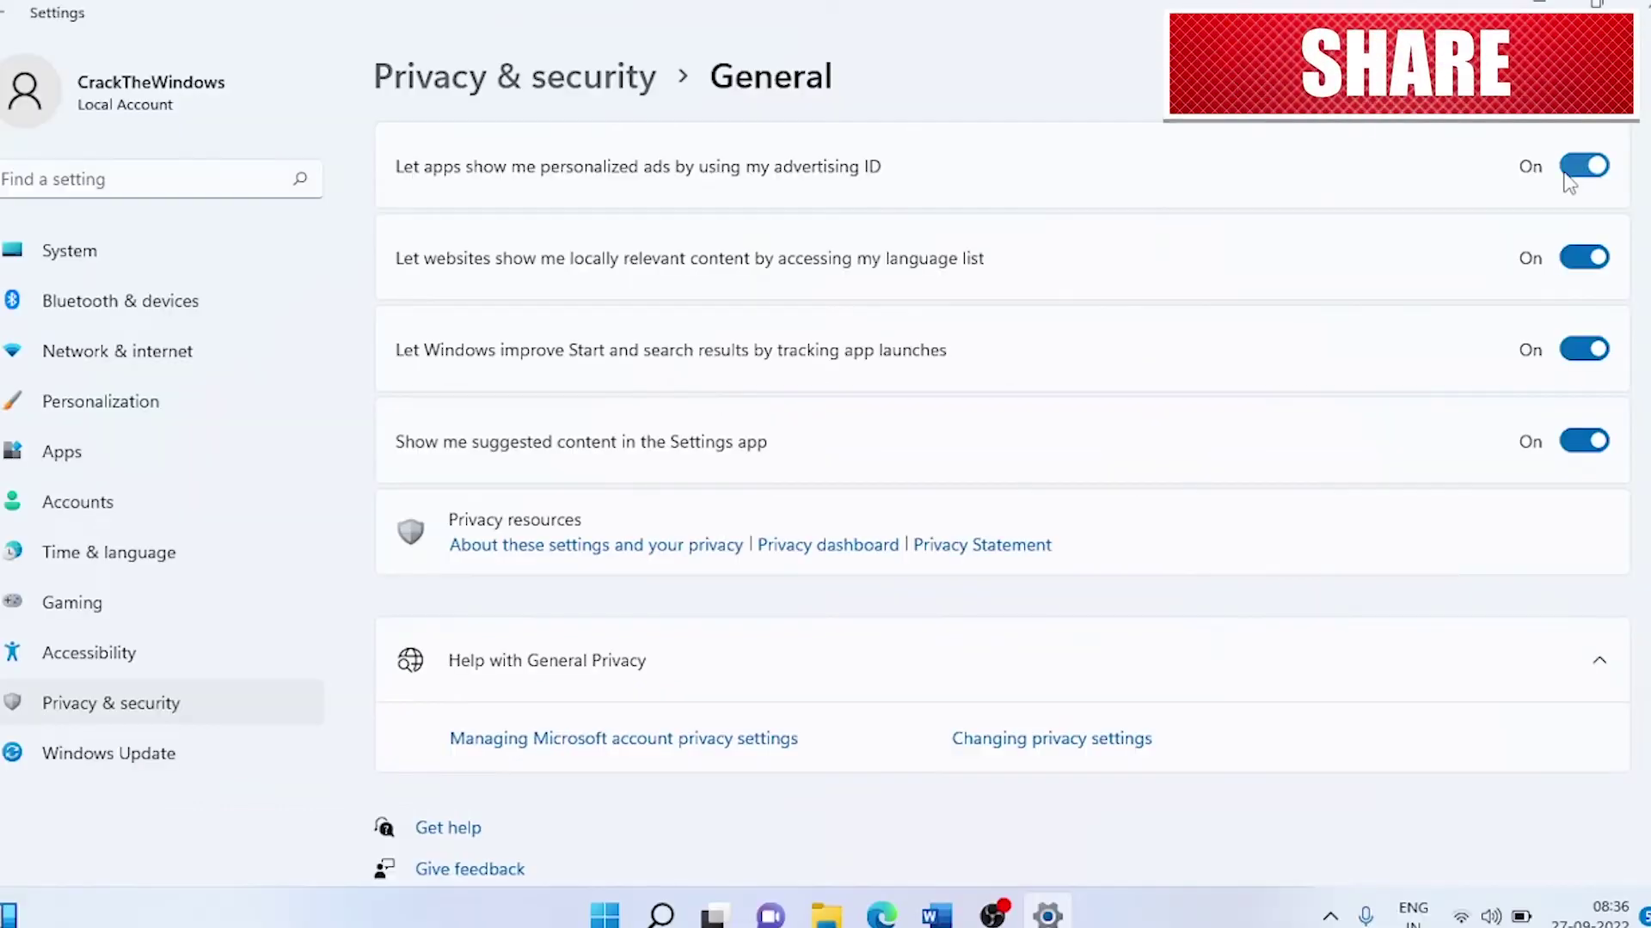
click(1584, 165)
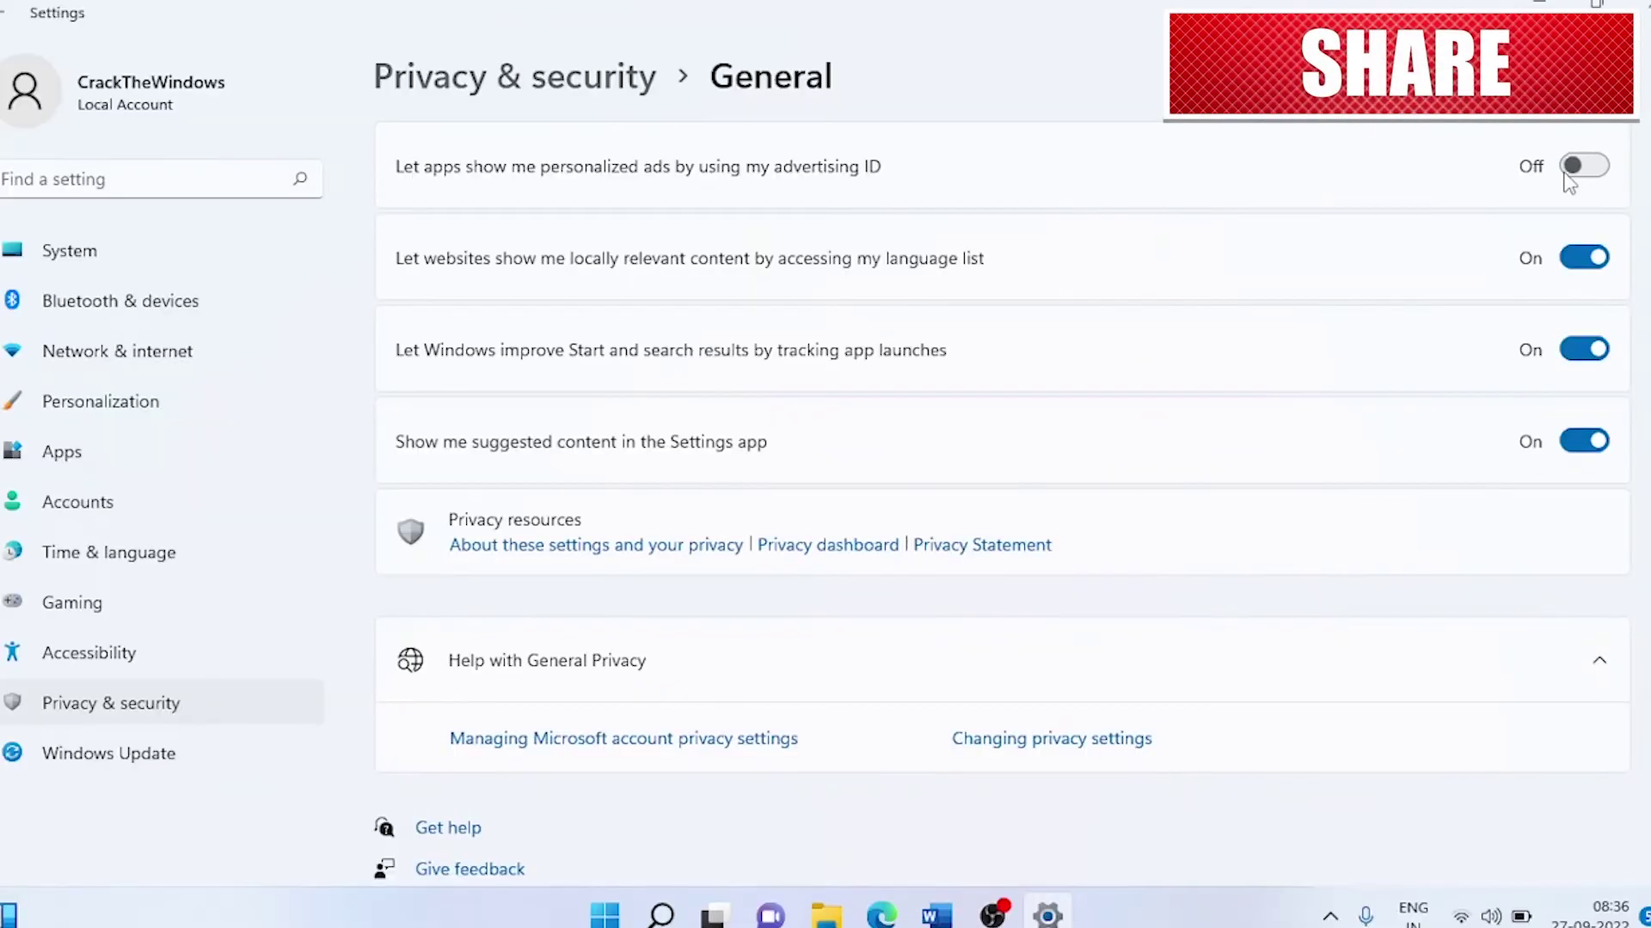
click(1581, 266)
click(1579, 355)
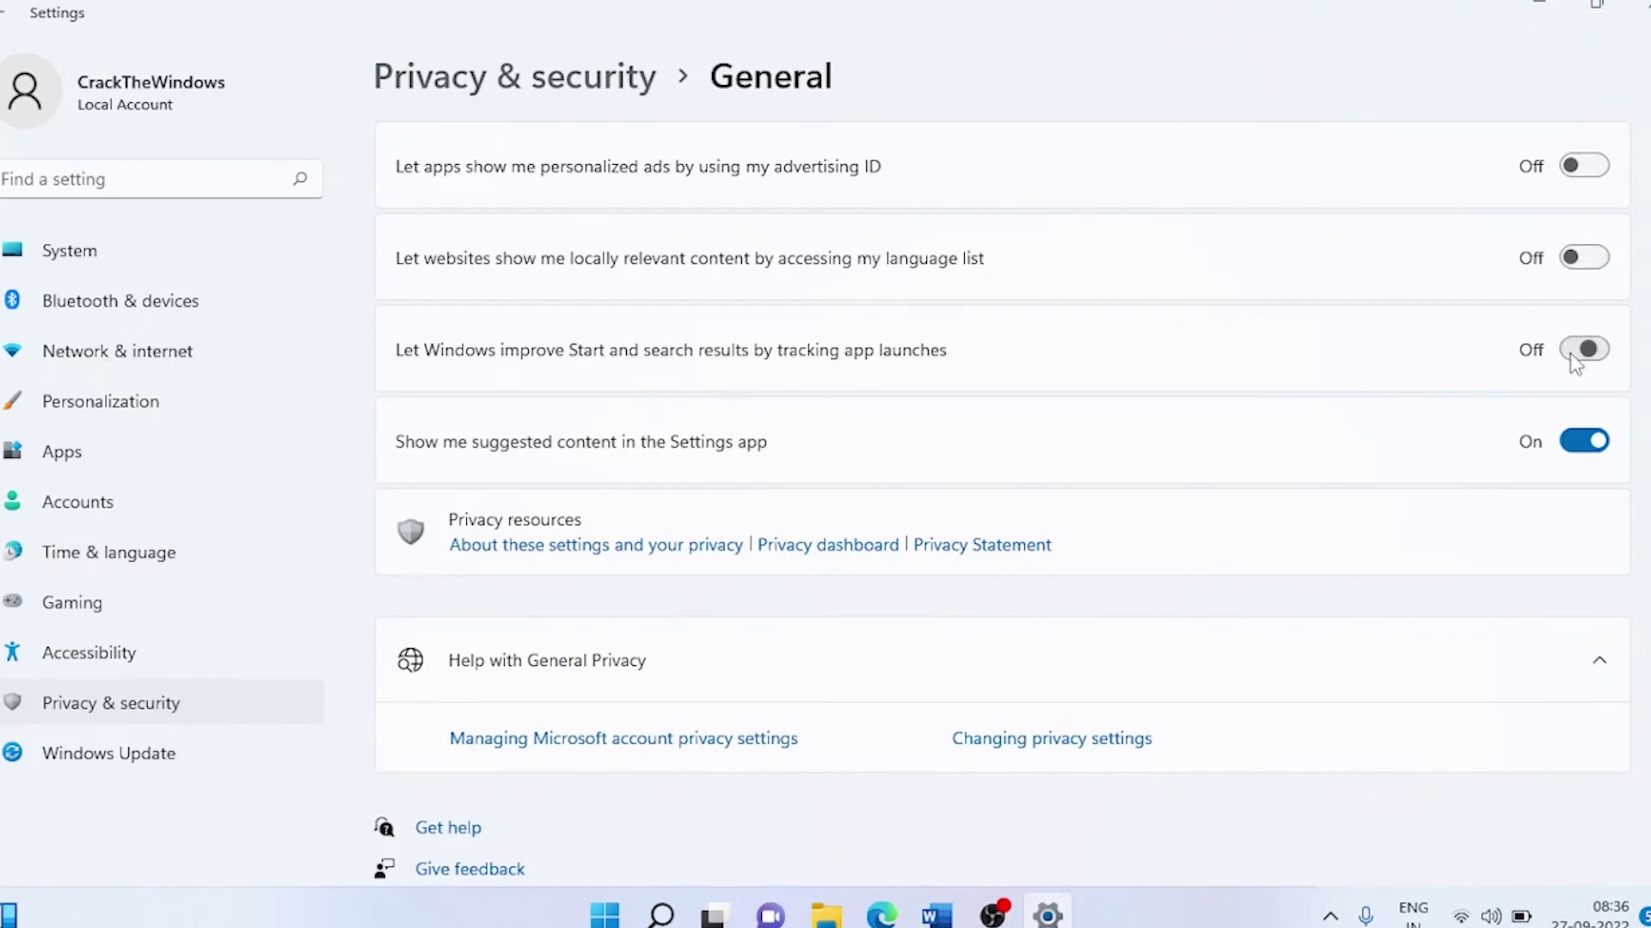
click(1571, 451)
click(8, 14)
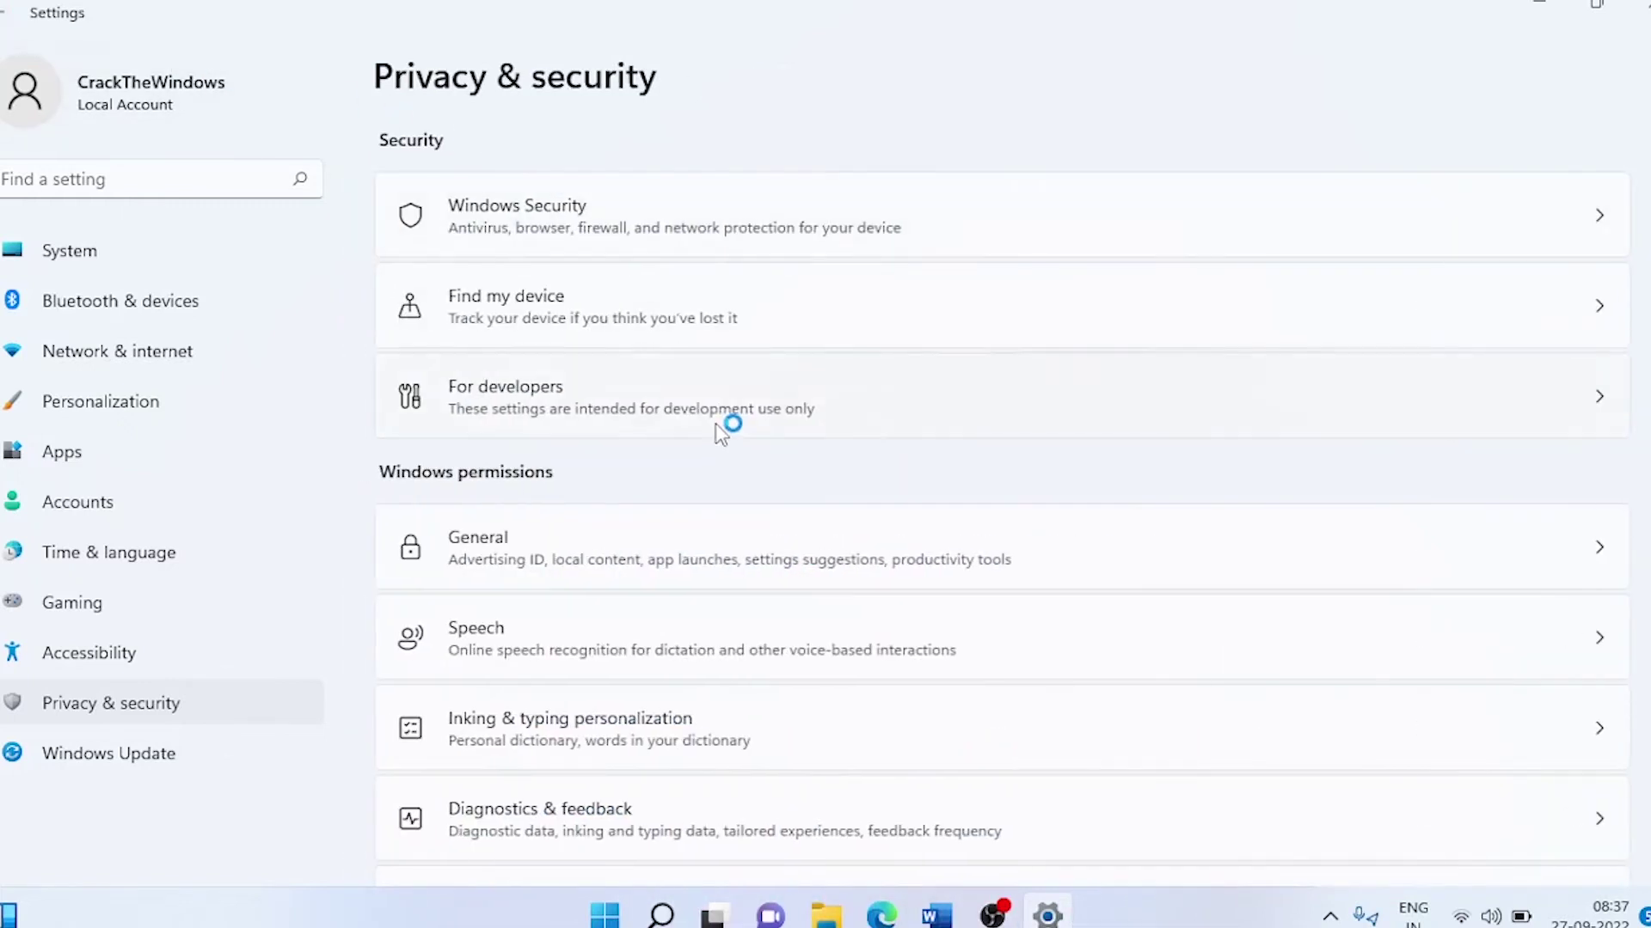
click(1600, 645)
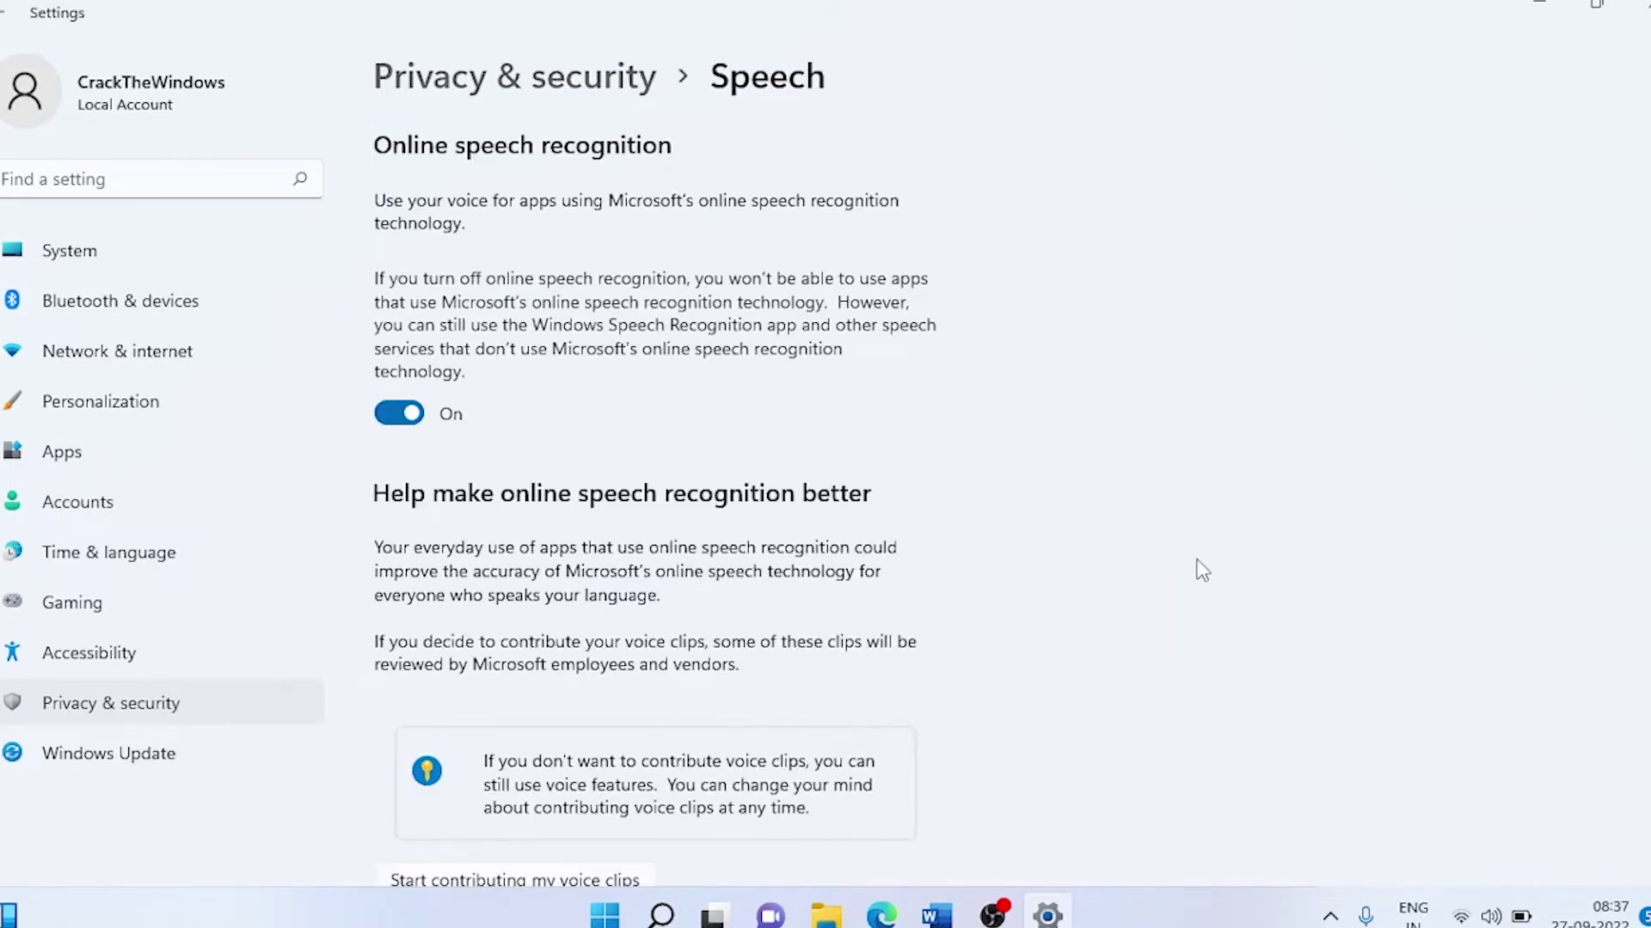
Step: Switch Online speech recognition off on the Speech privacy page
click(389, 416)
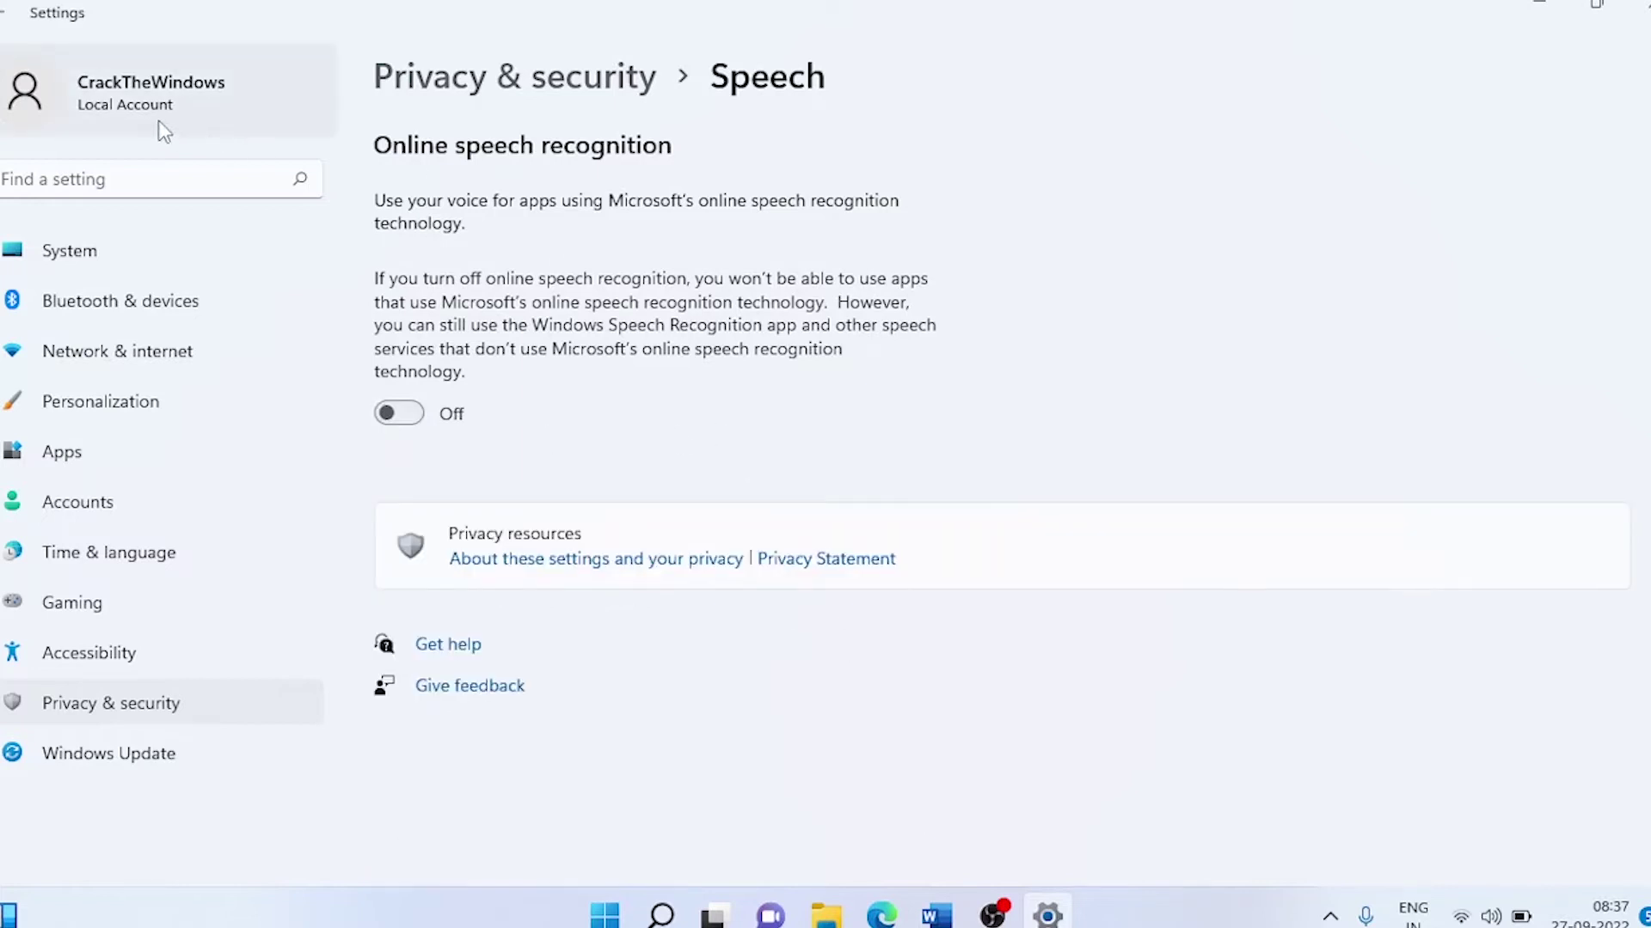
click(8, 13)
click(1589, 598)
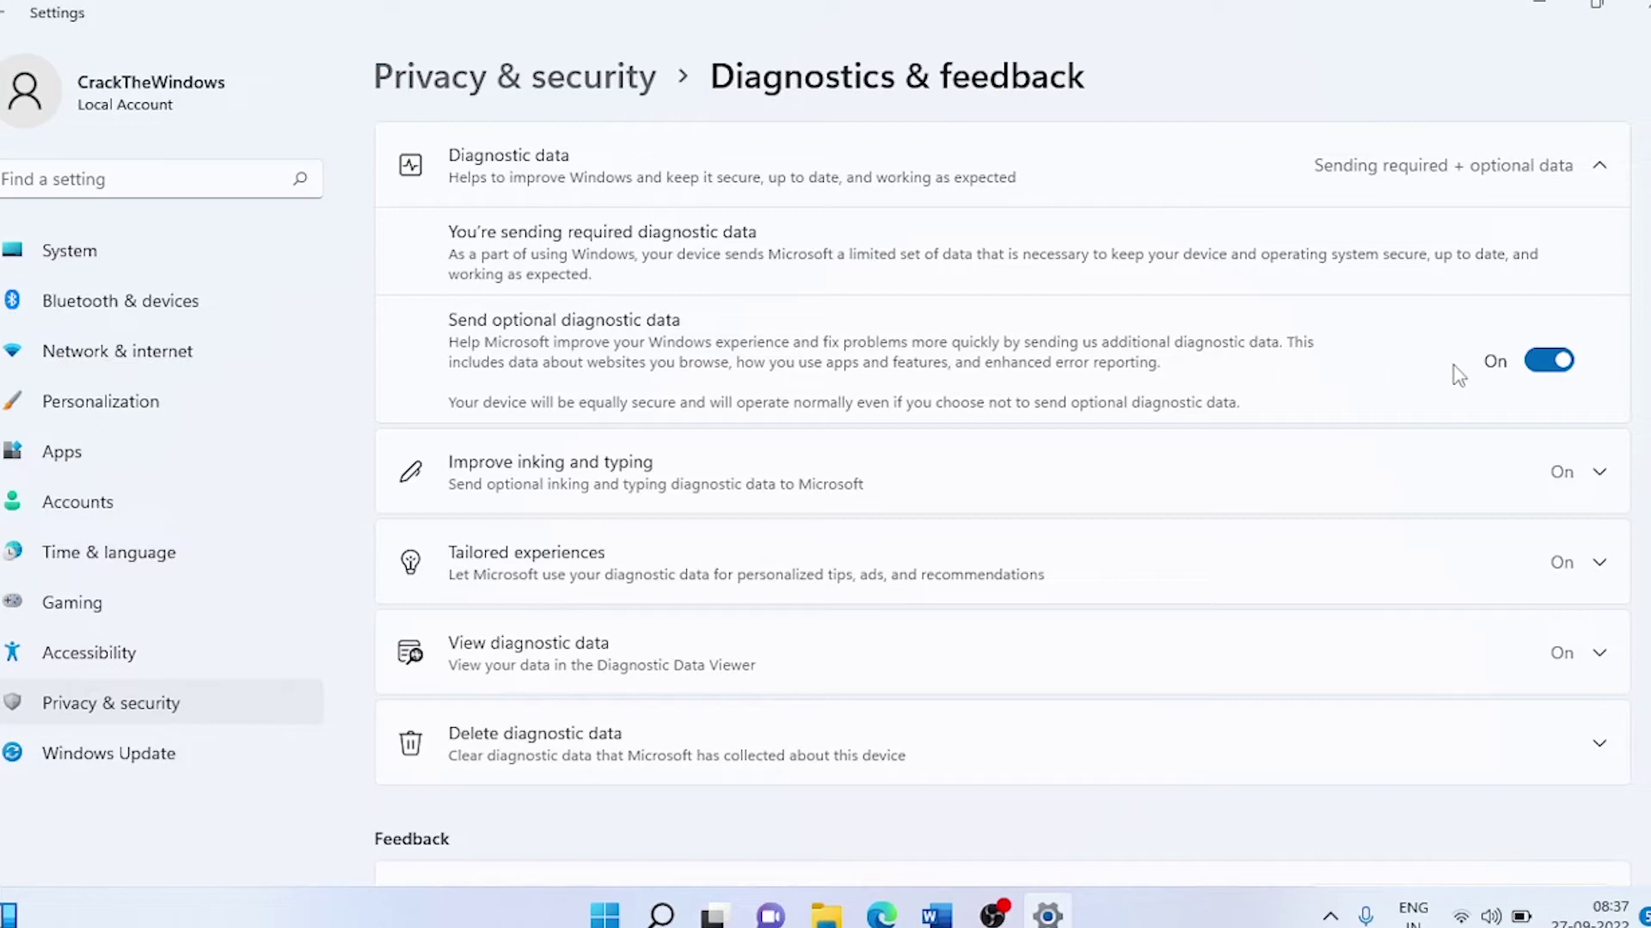
Step: Turn off Send optional diagnostic data and Tailored experiences
click(1537, 367)
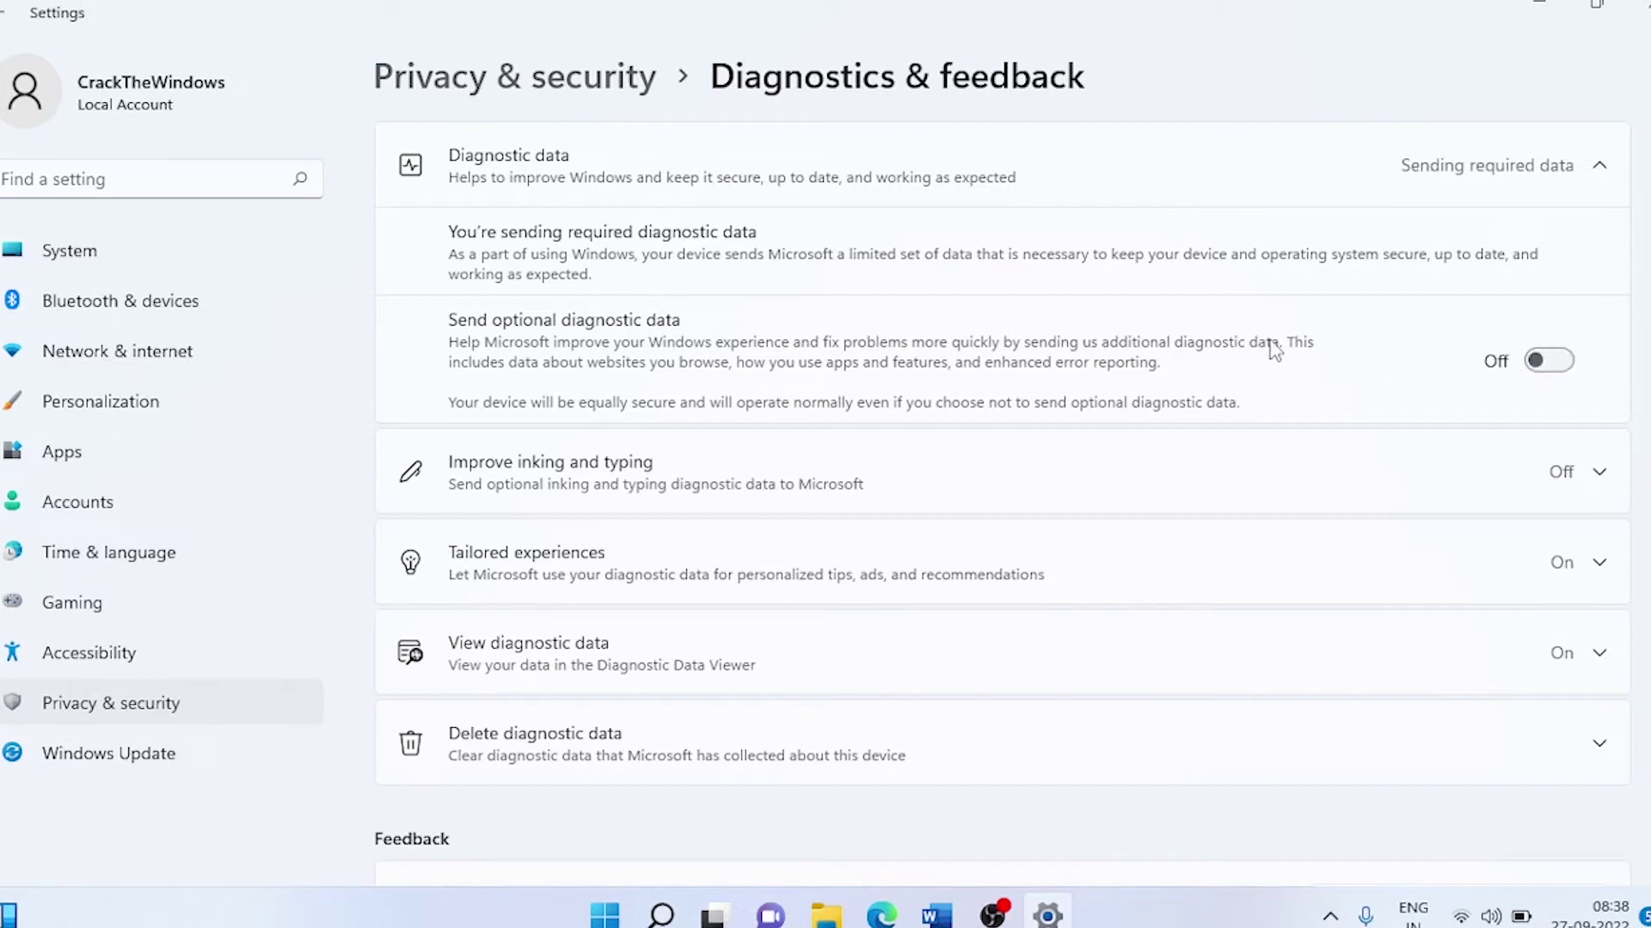
click(1599, 481)
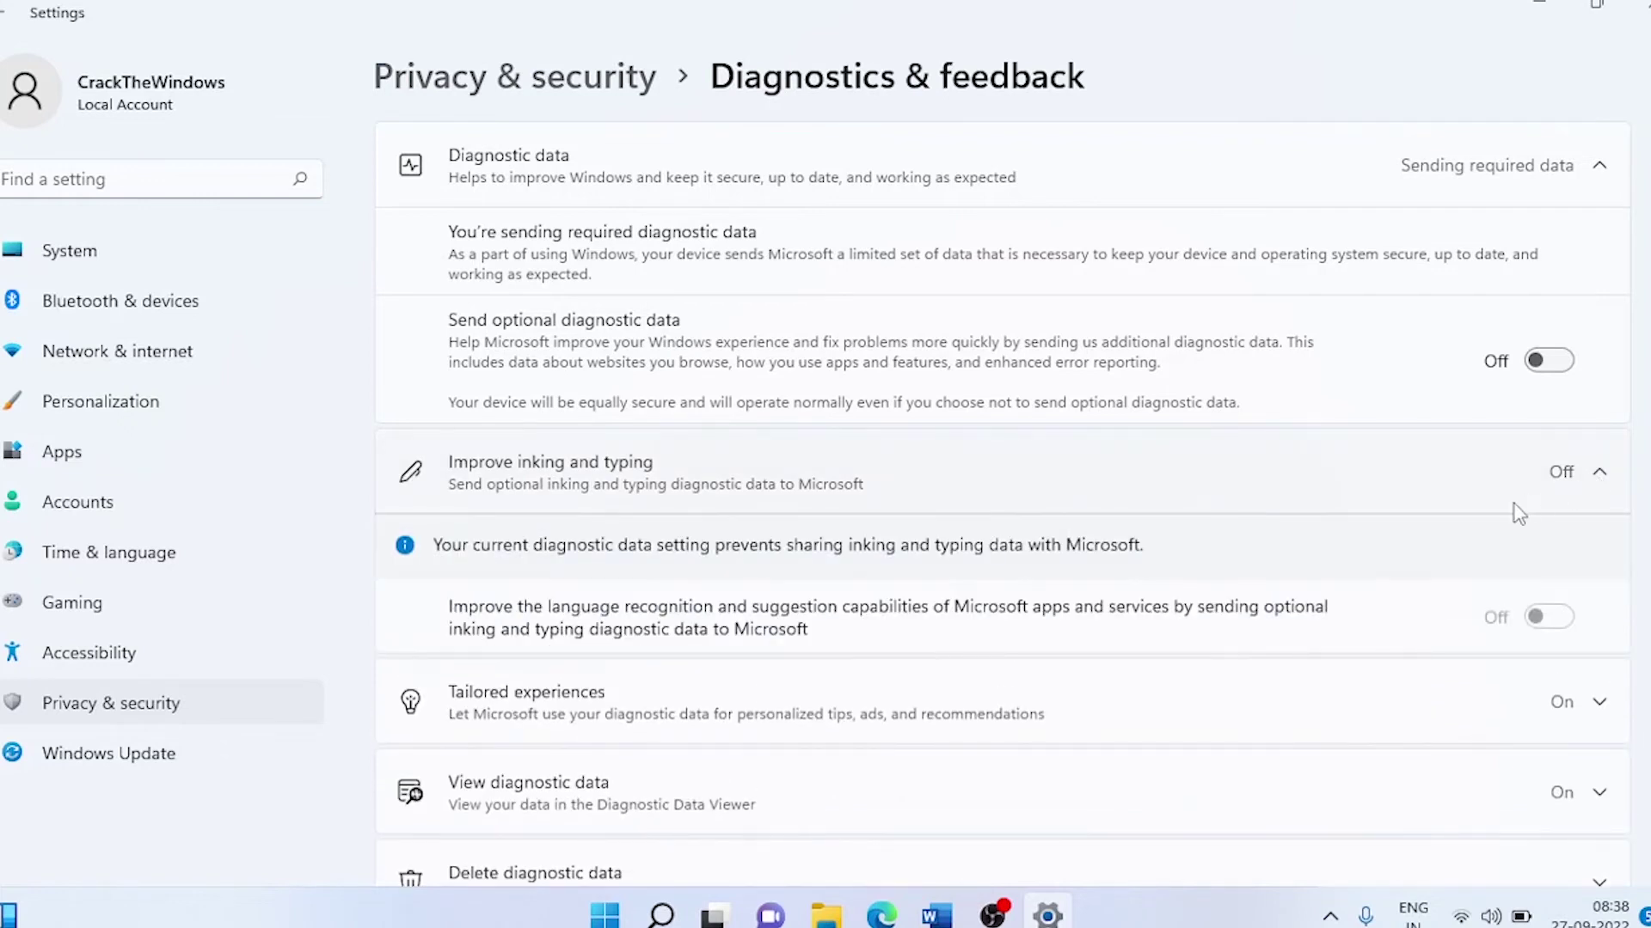
scroll(1519, 513, down, 2)
click(1597, 480)
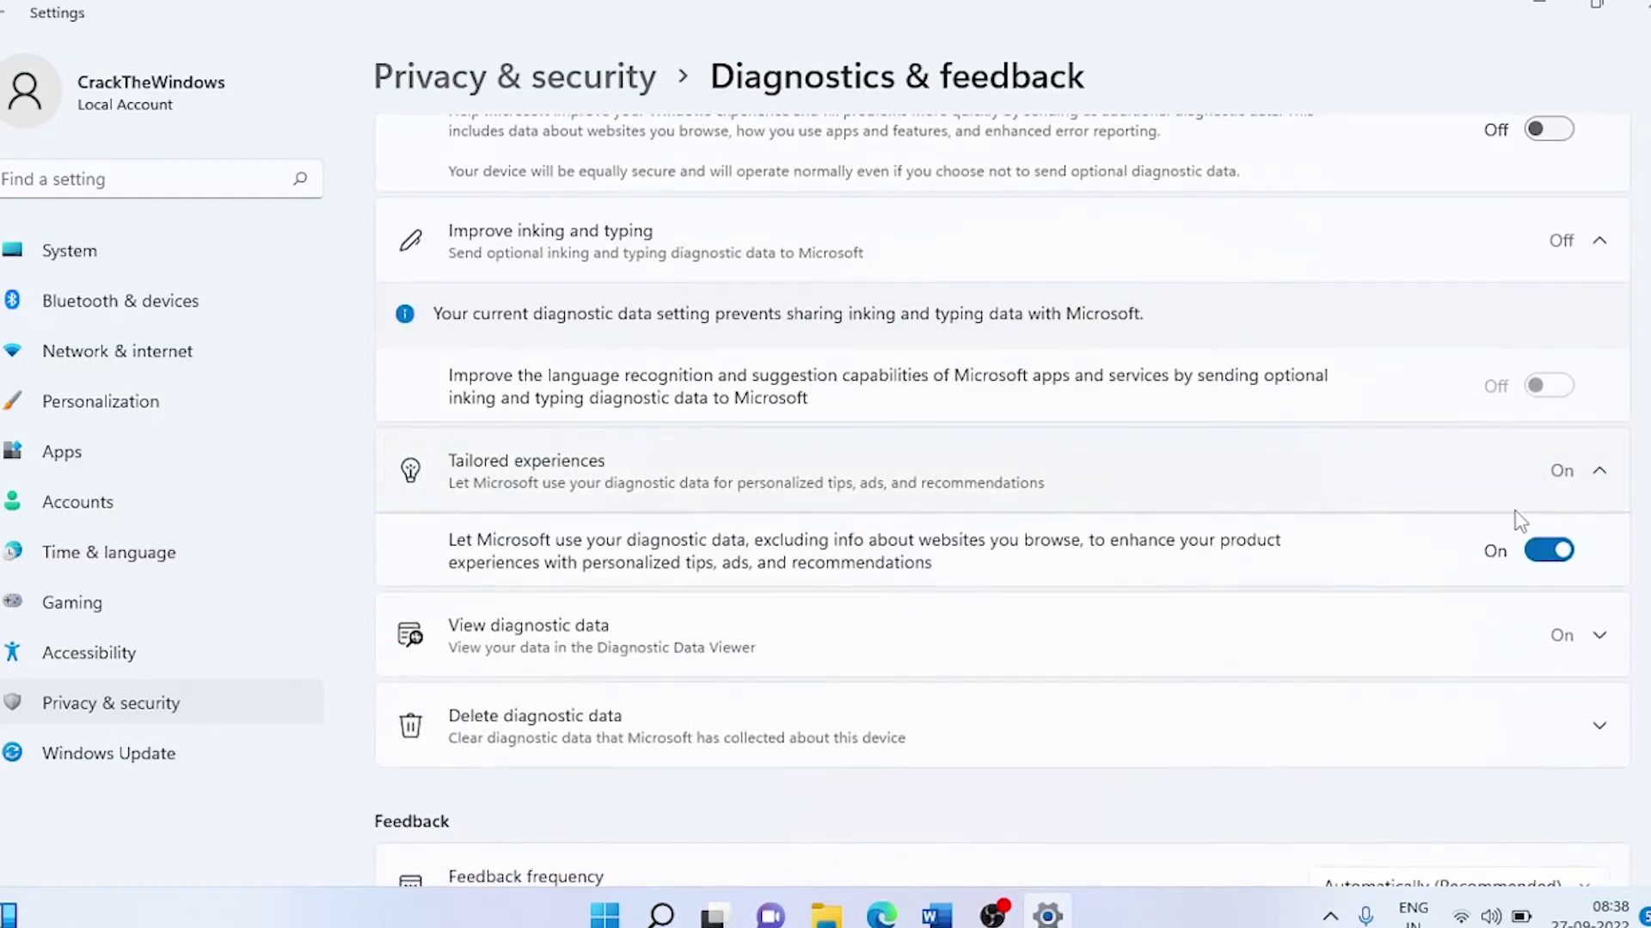
click(1535, 557)
scroll(1432, 545, down, 2)
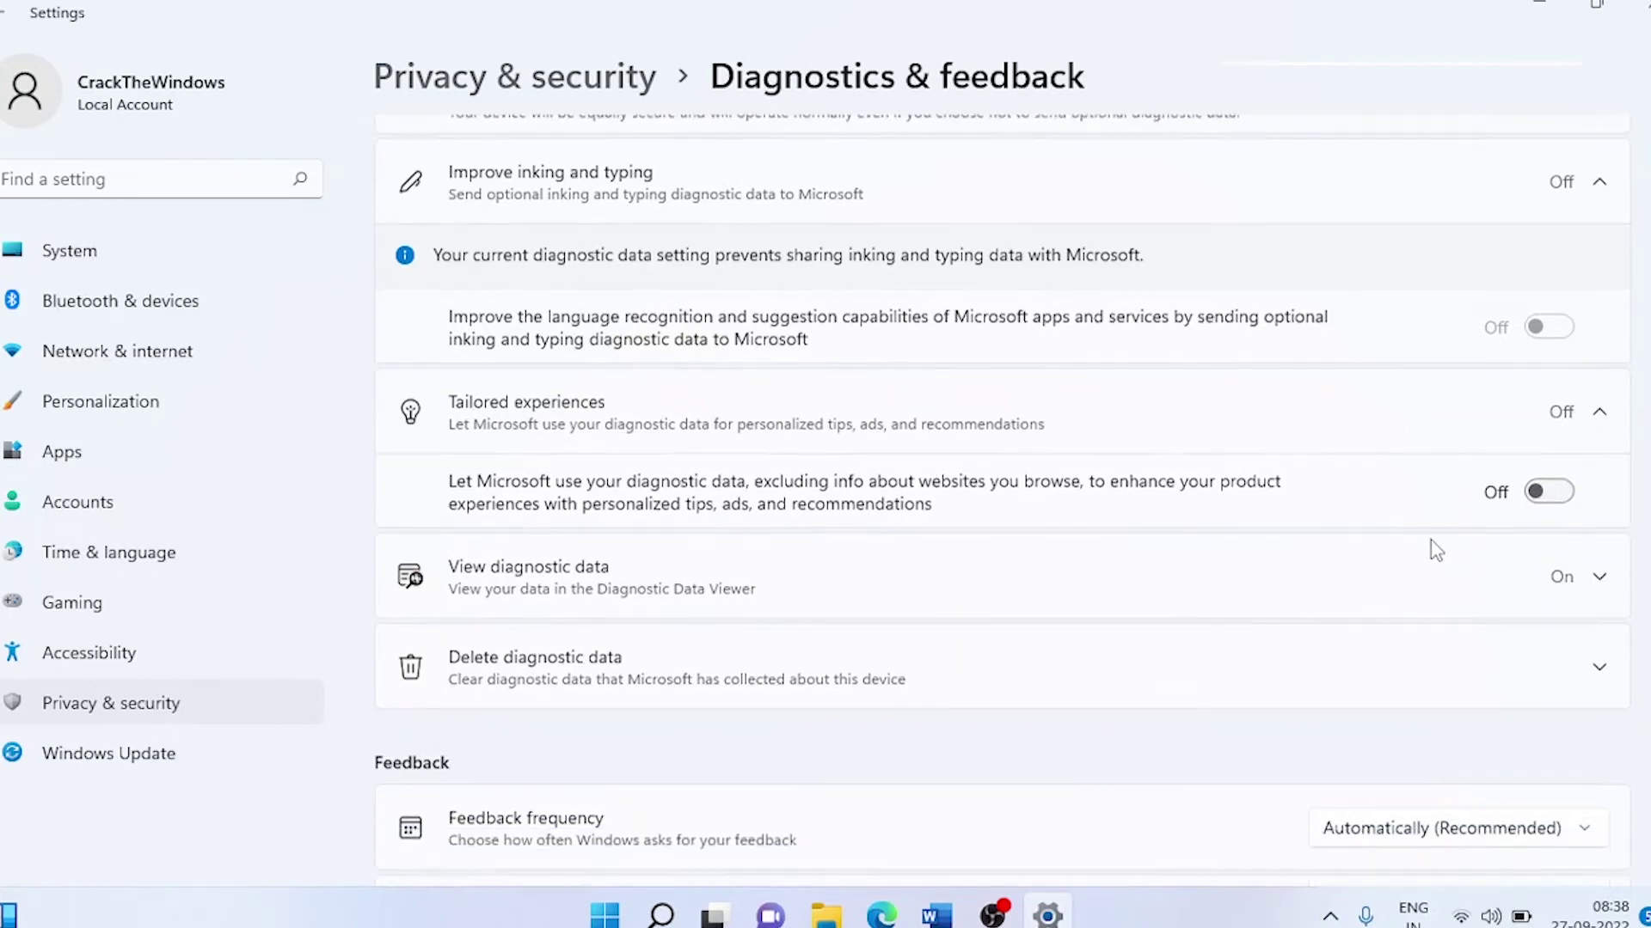
Step: Turn off the Diagnostic Data Viewer and delete the collected diagnostic data
click(1599, 404)
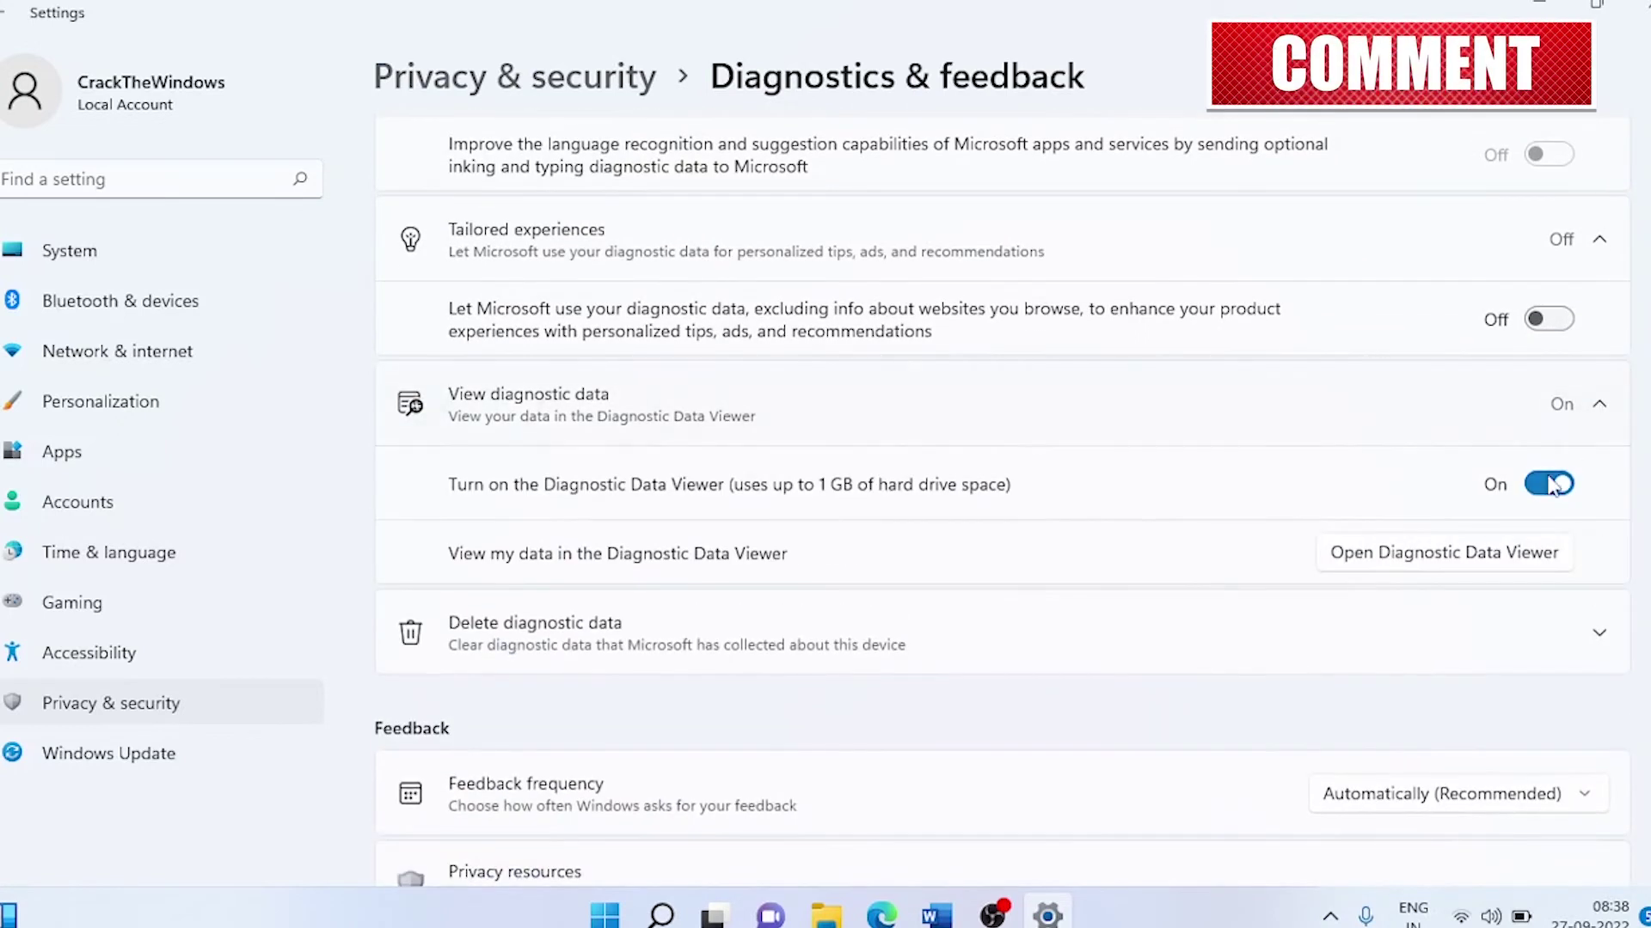
click(1537, 485)
scroll(1383, 489, down, 1)
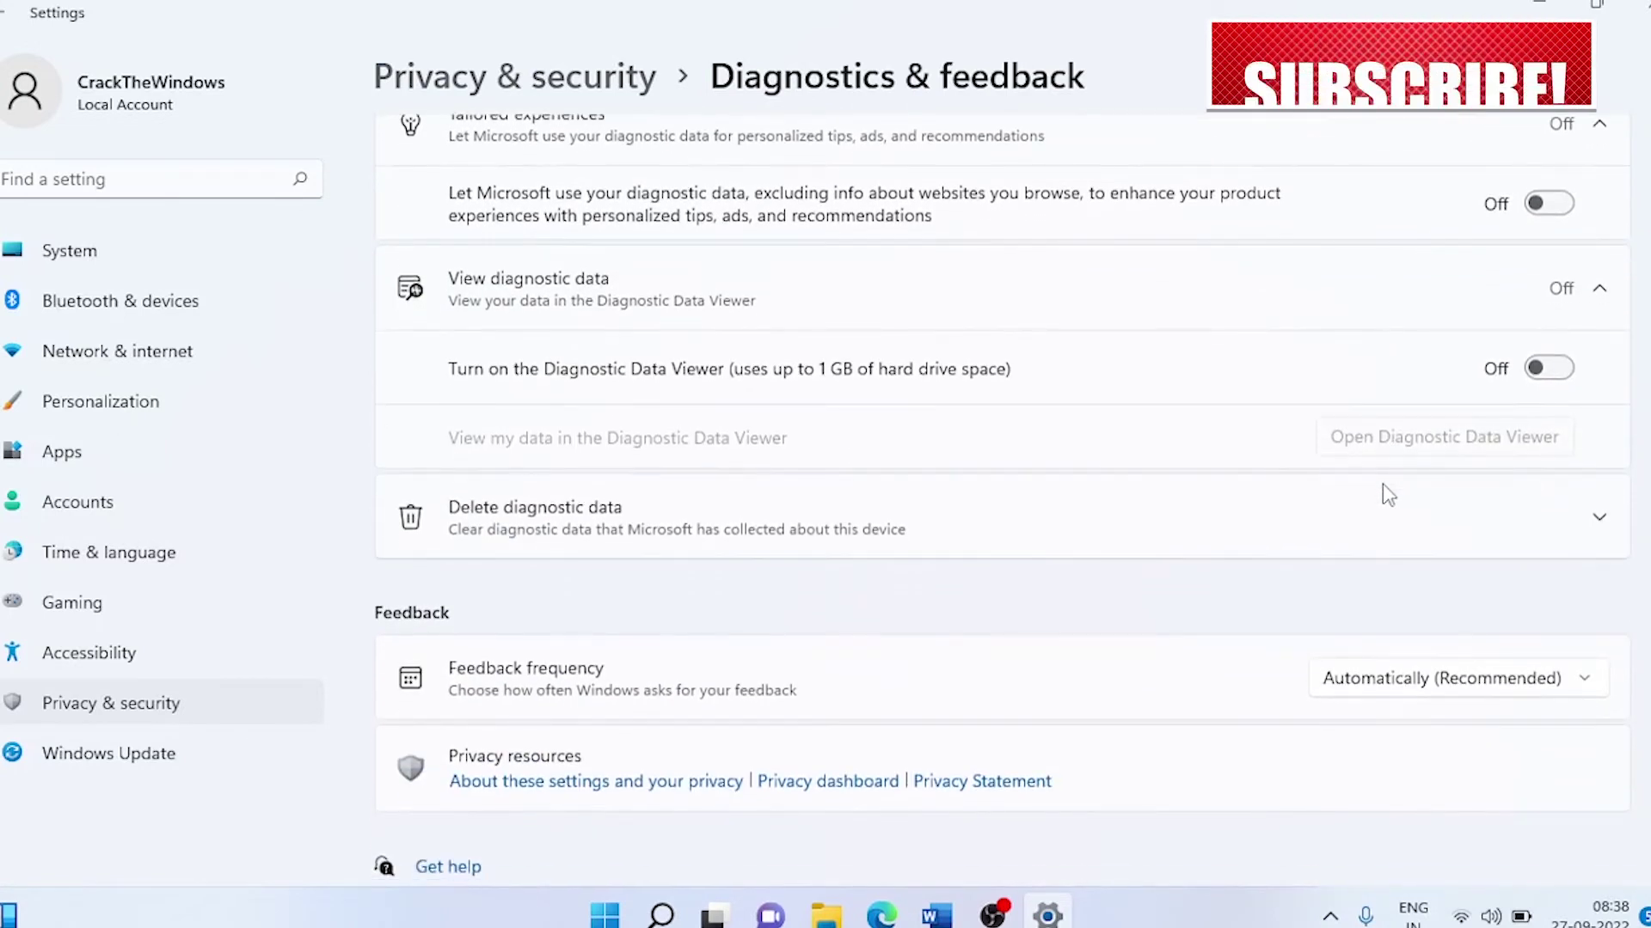
click(665, 539)
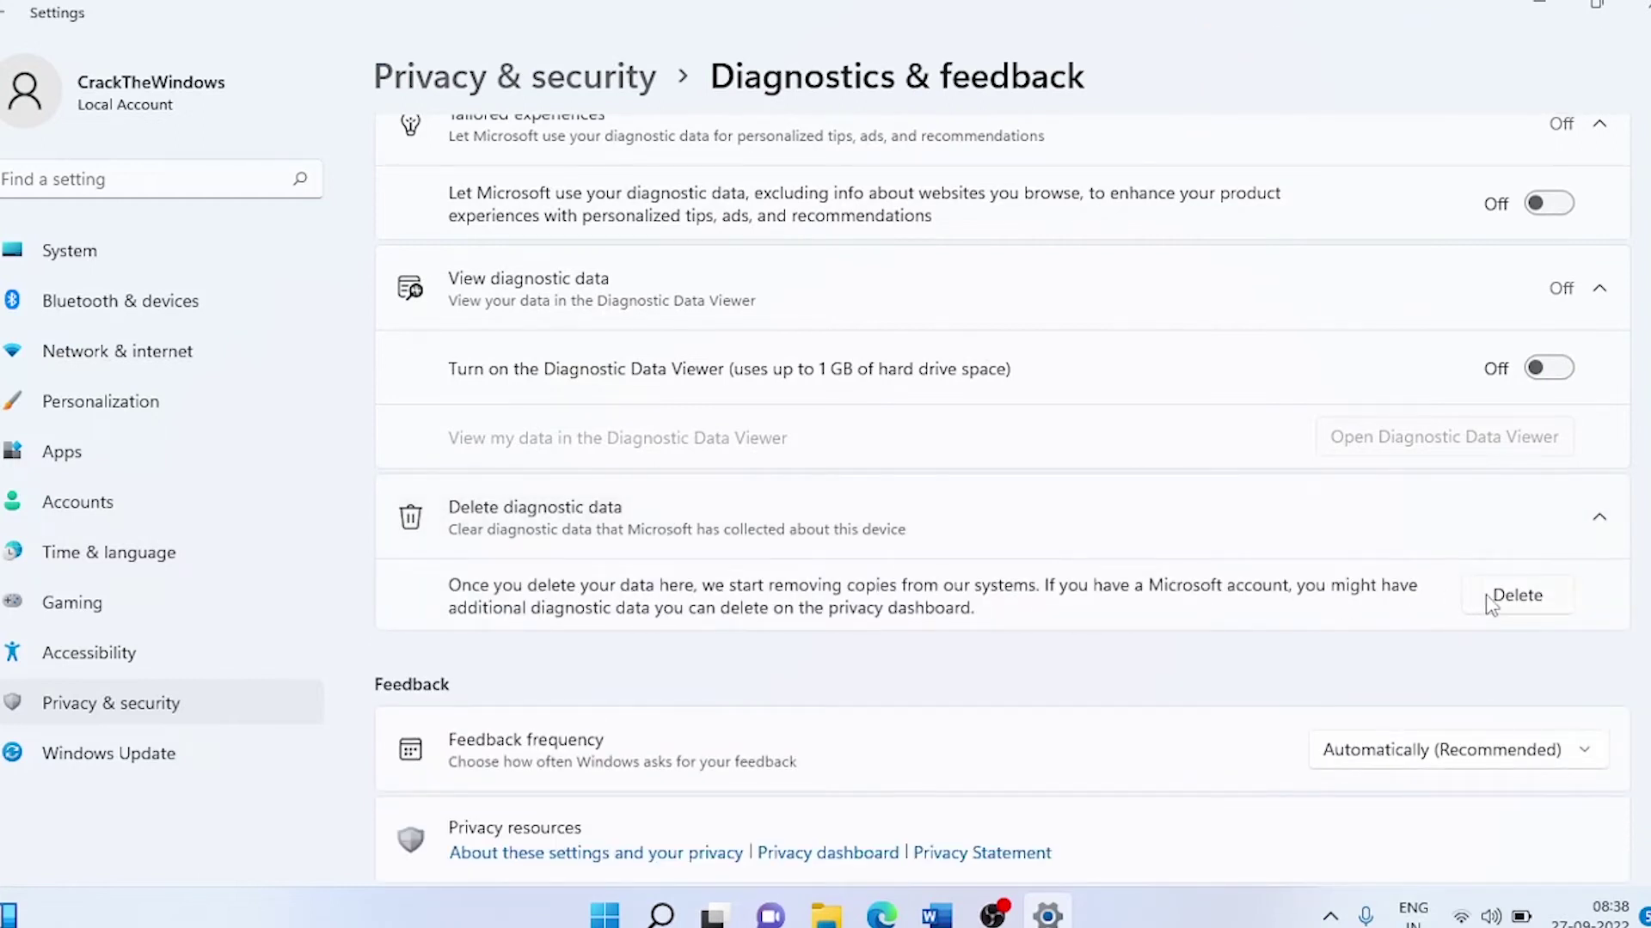
click(1516, 595)
click(8, 13)
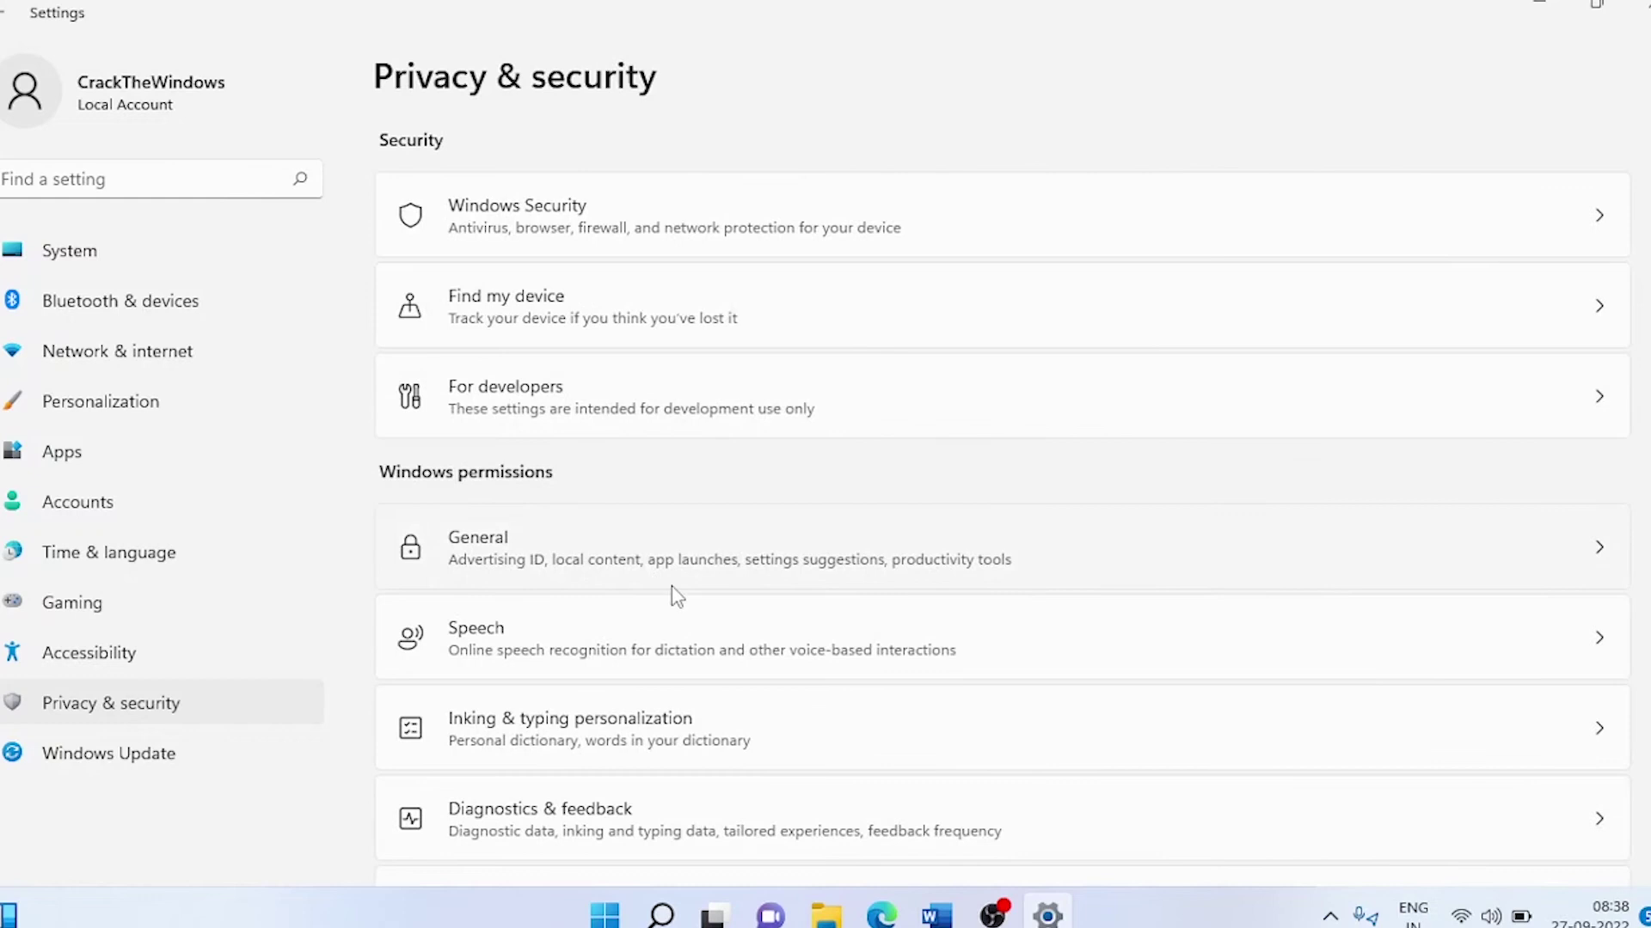
scroll(673, 588, down, 3)
scroll(672, 587, down, 2)
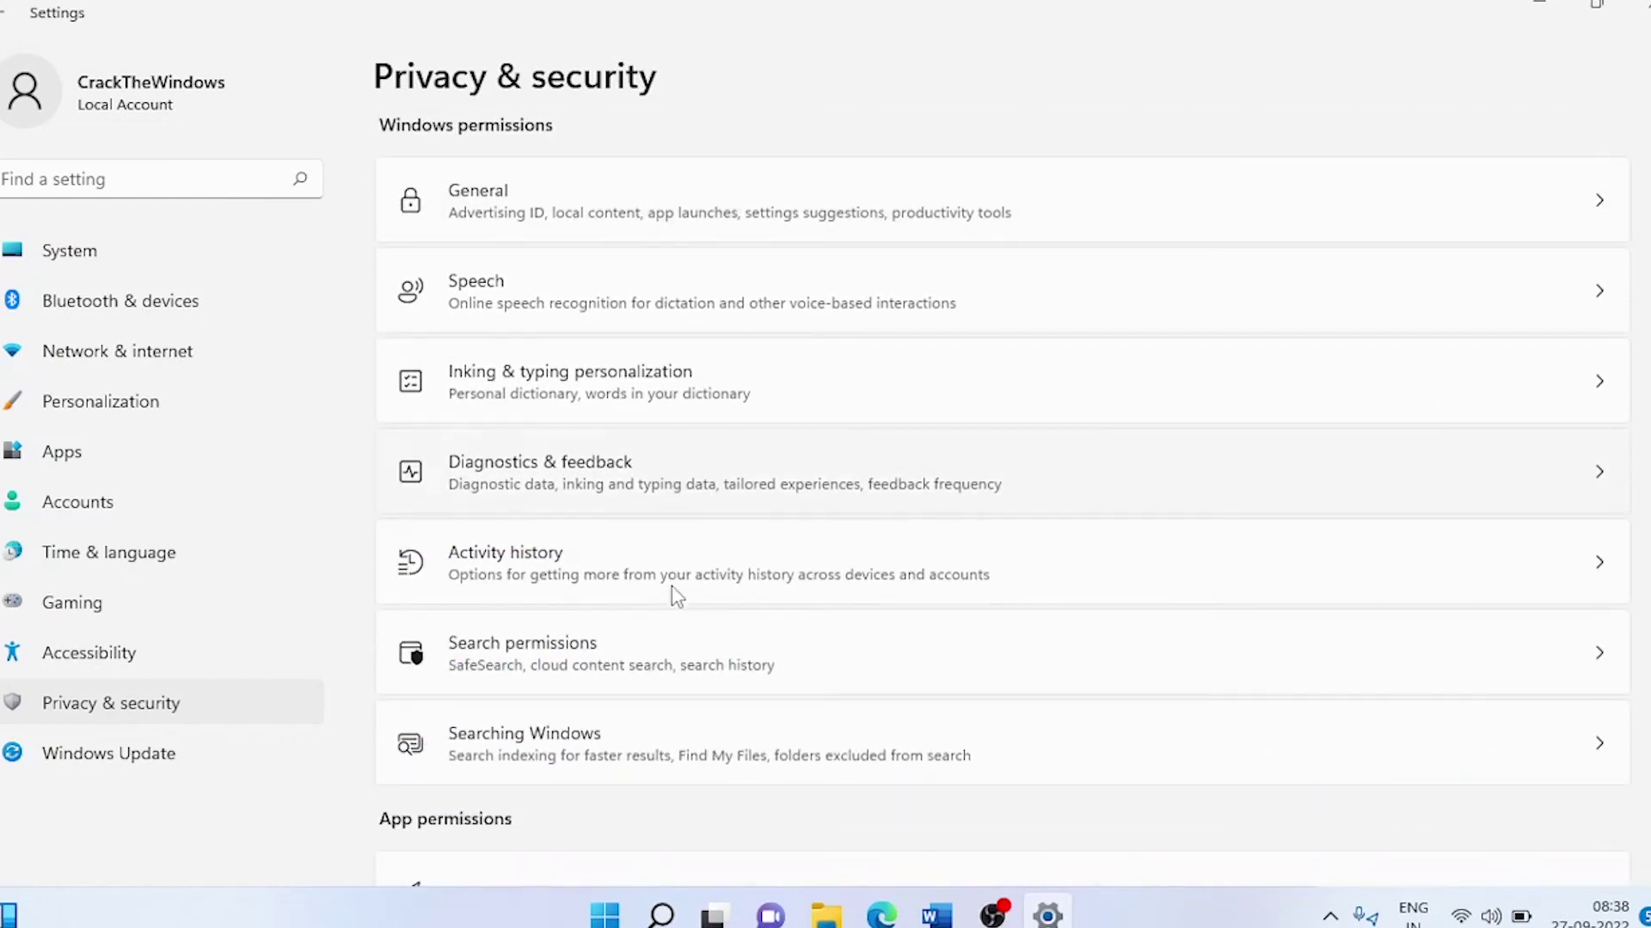
click(1601, 577)
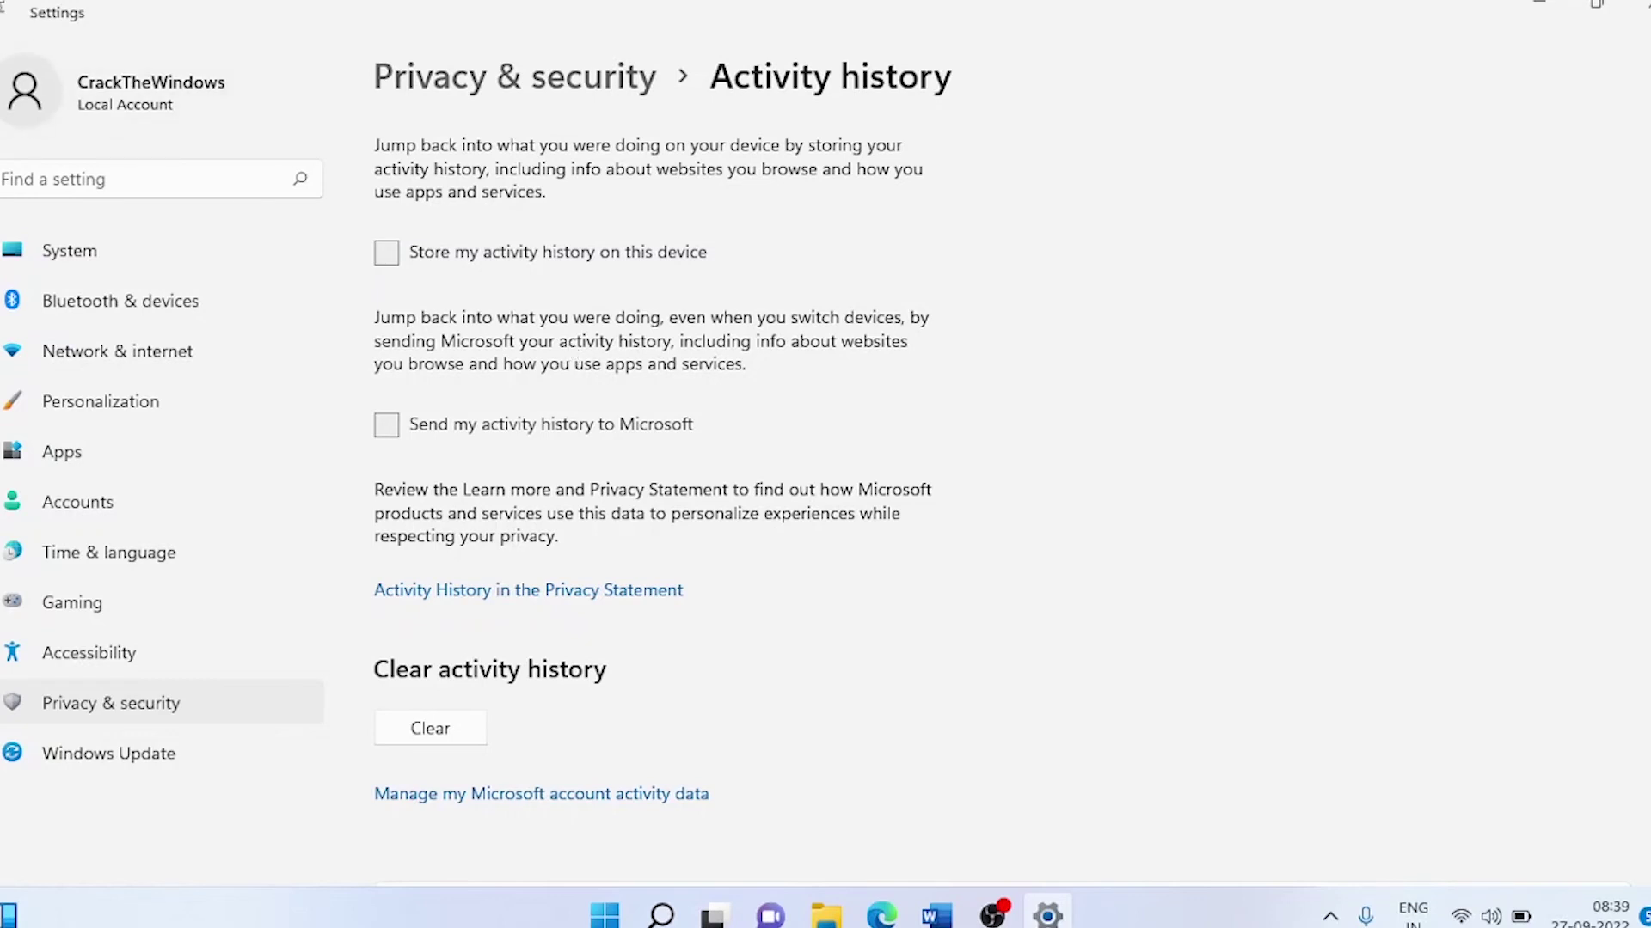
click(8, 12)
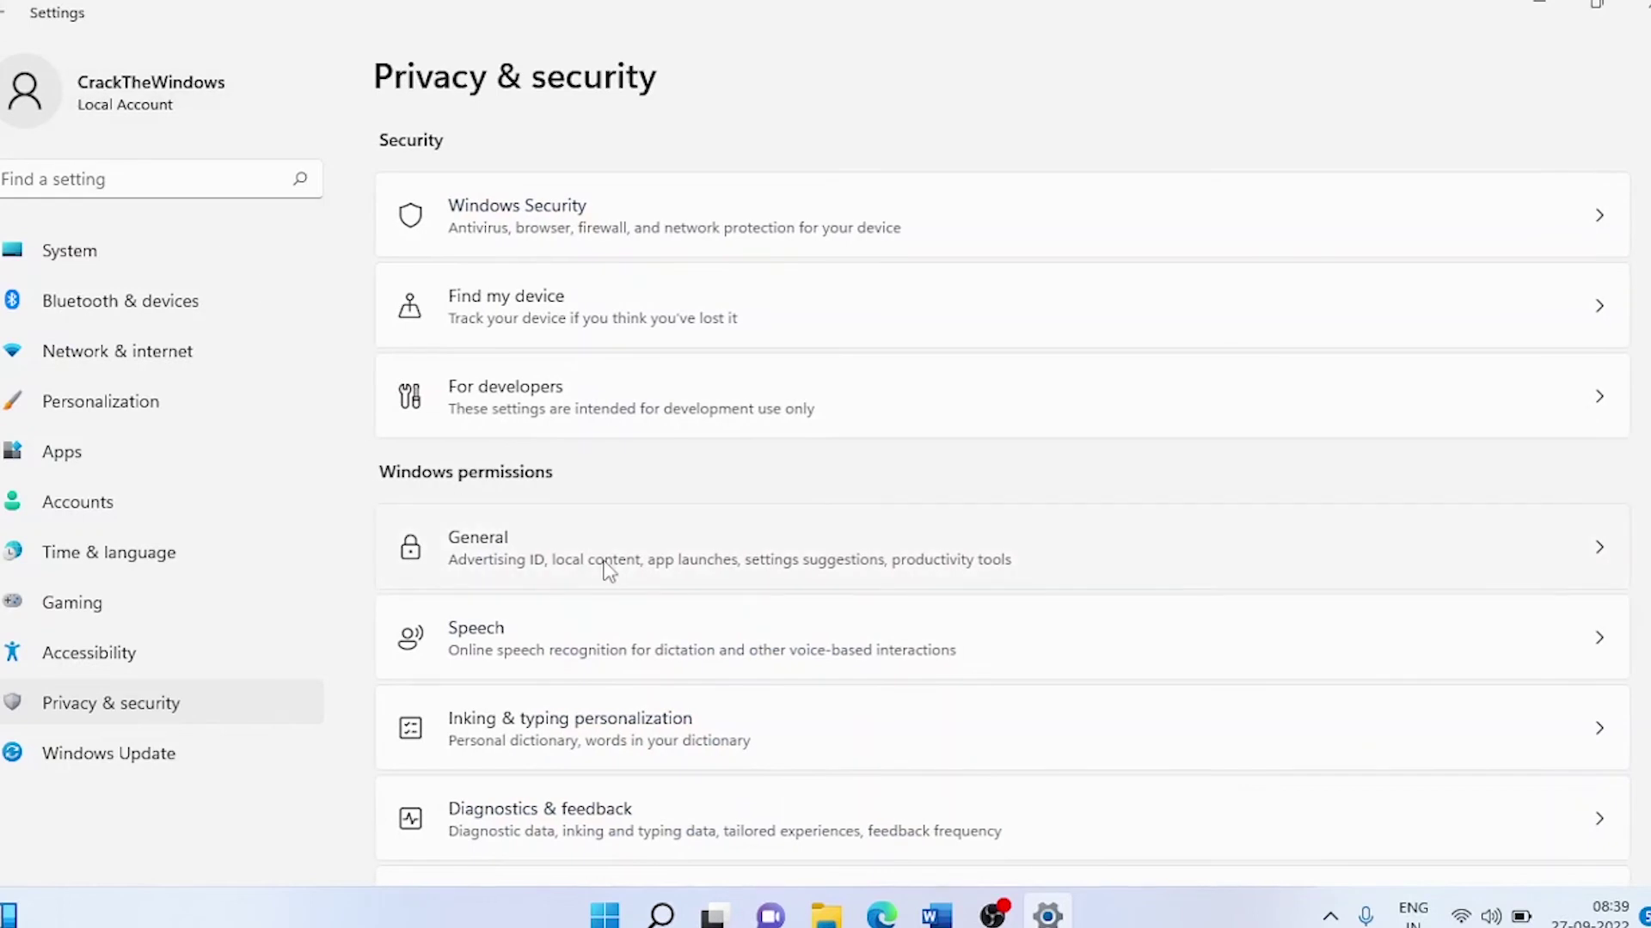
scroll(607, 572, down, 2)
scroll(607, 572, down, 2)
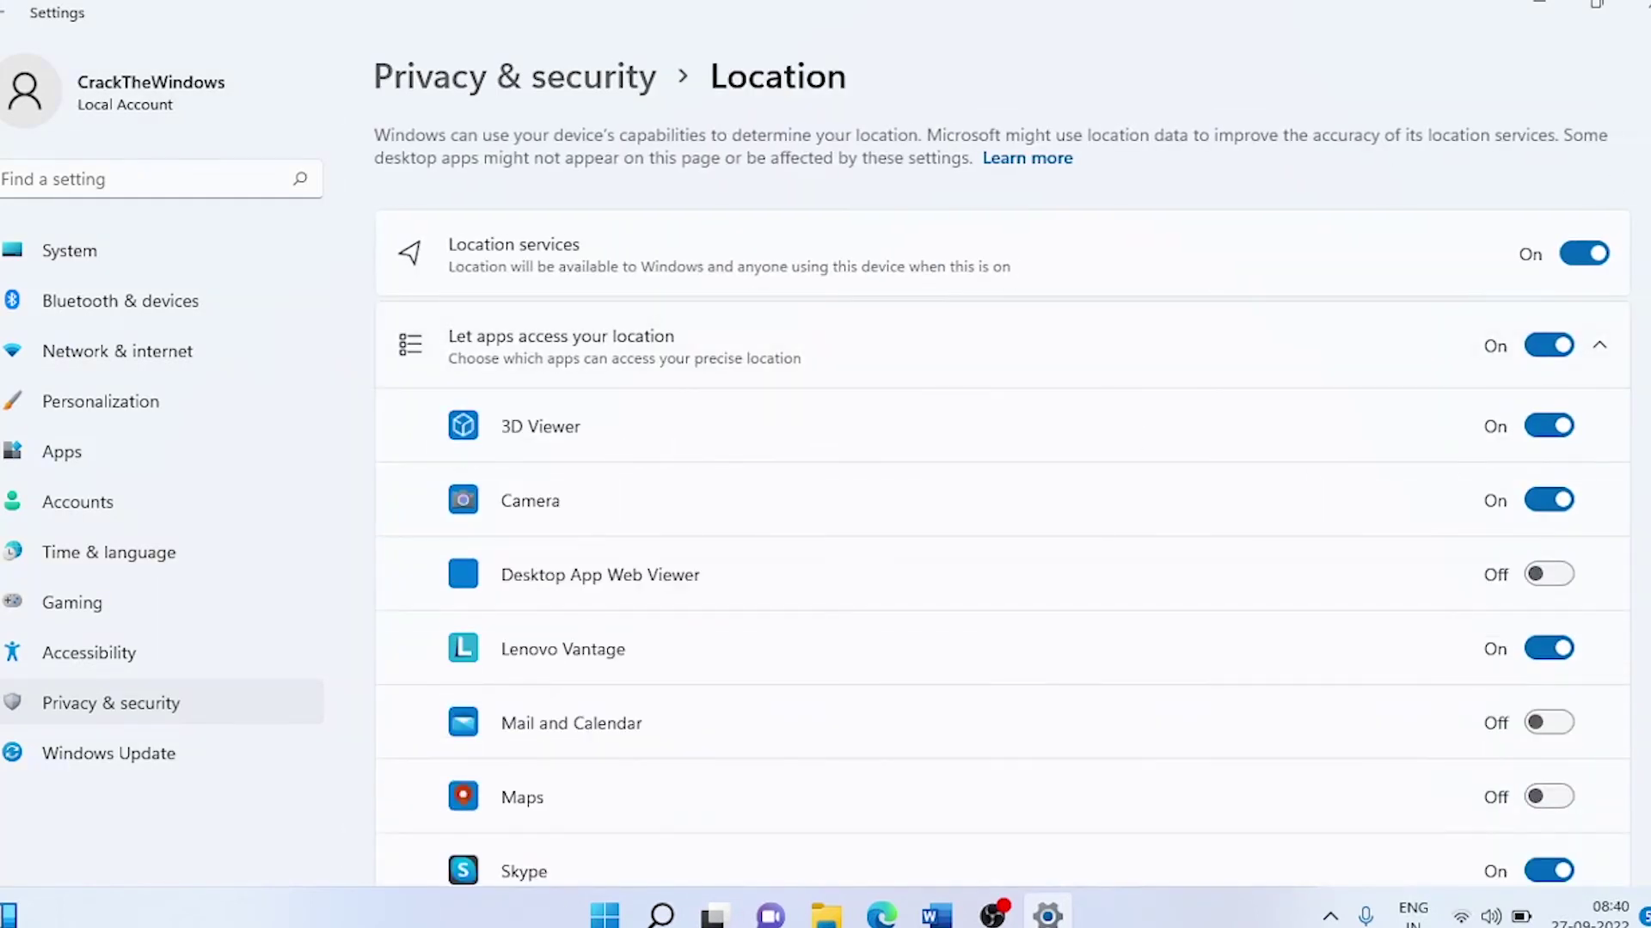
Step: Toggle Location services off and on, then block location for 3D Viewer, Camera, Skype and Weather
click(1599, 257)
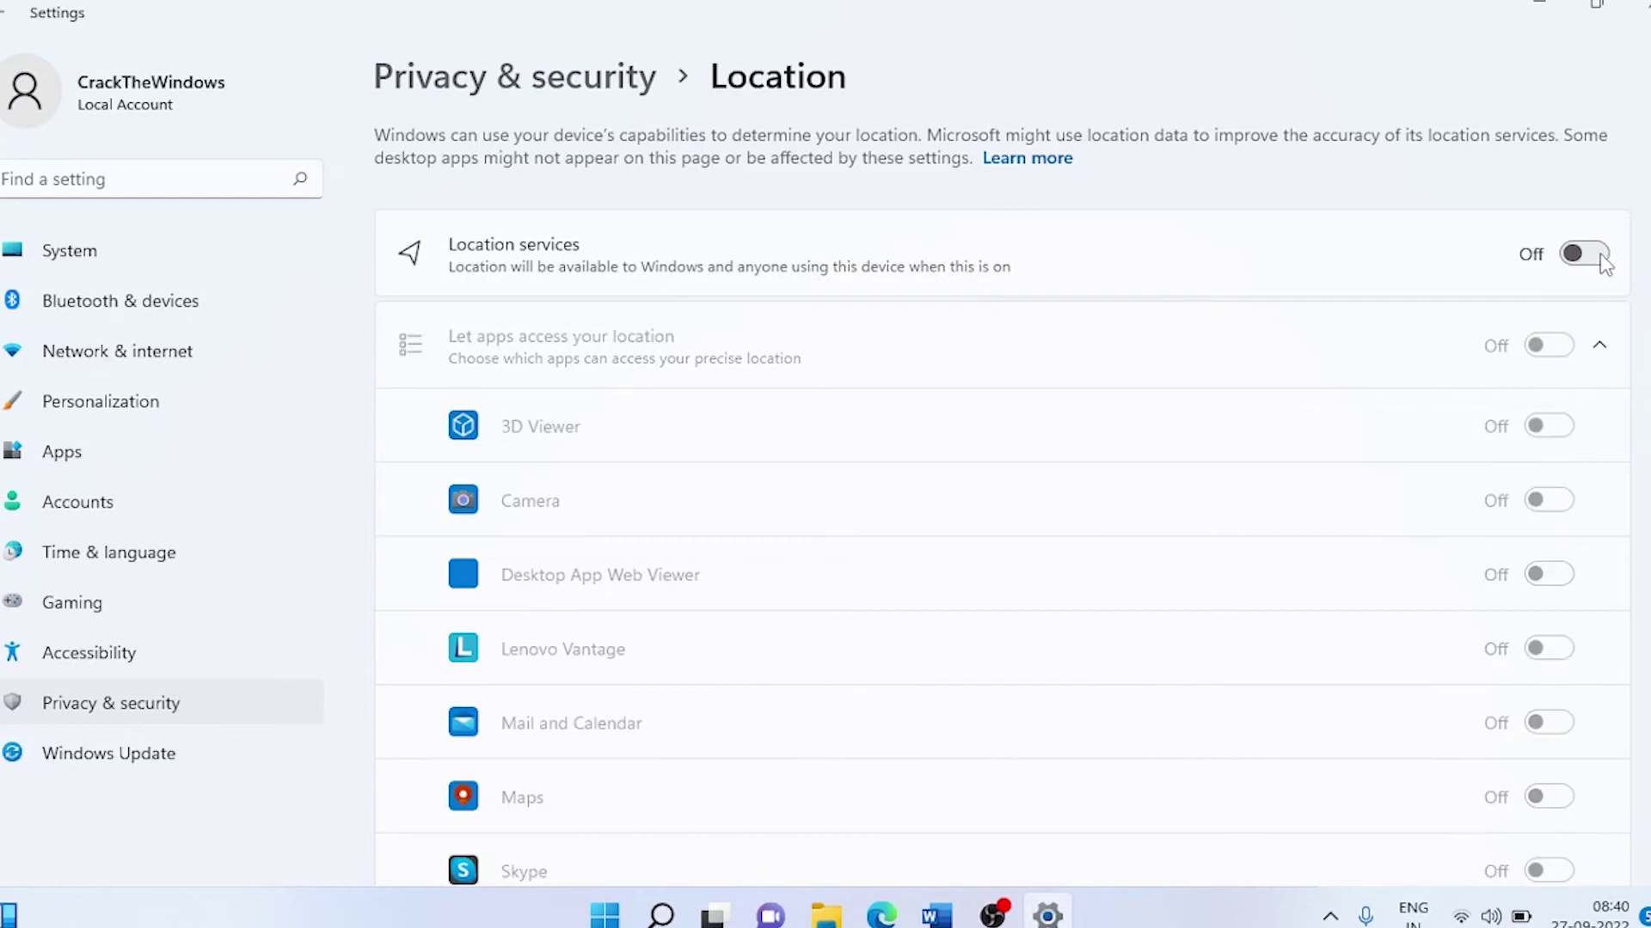
click(1599, 258)
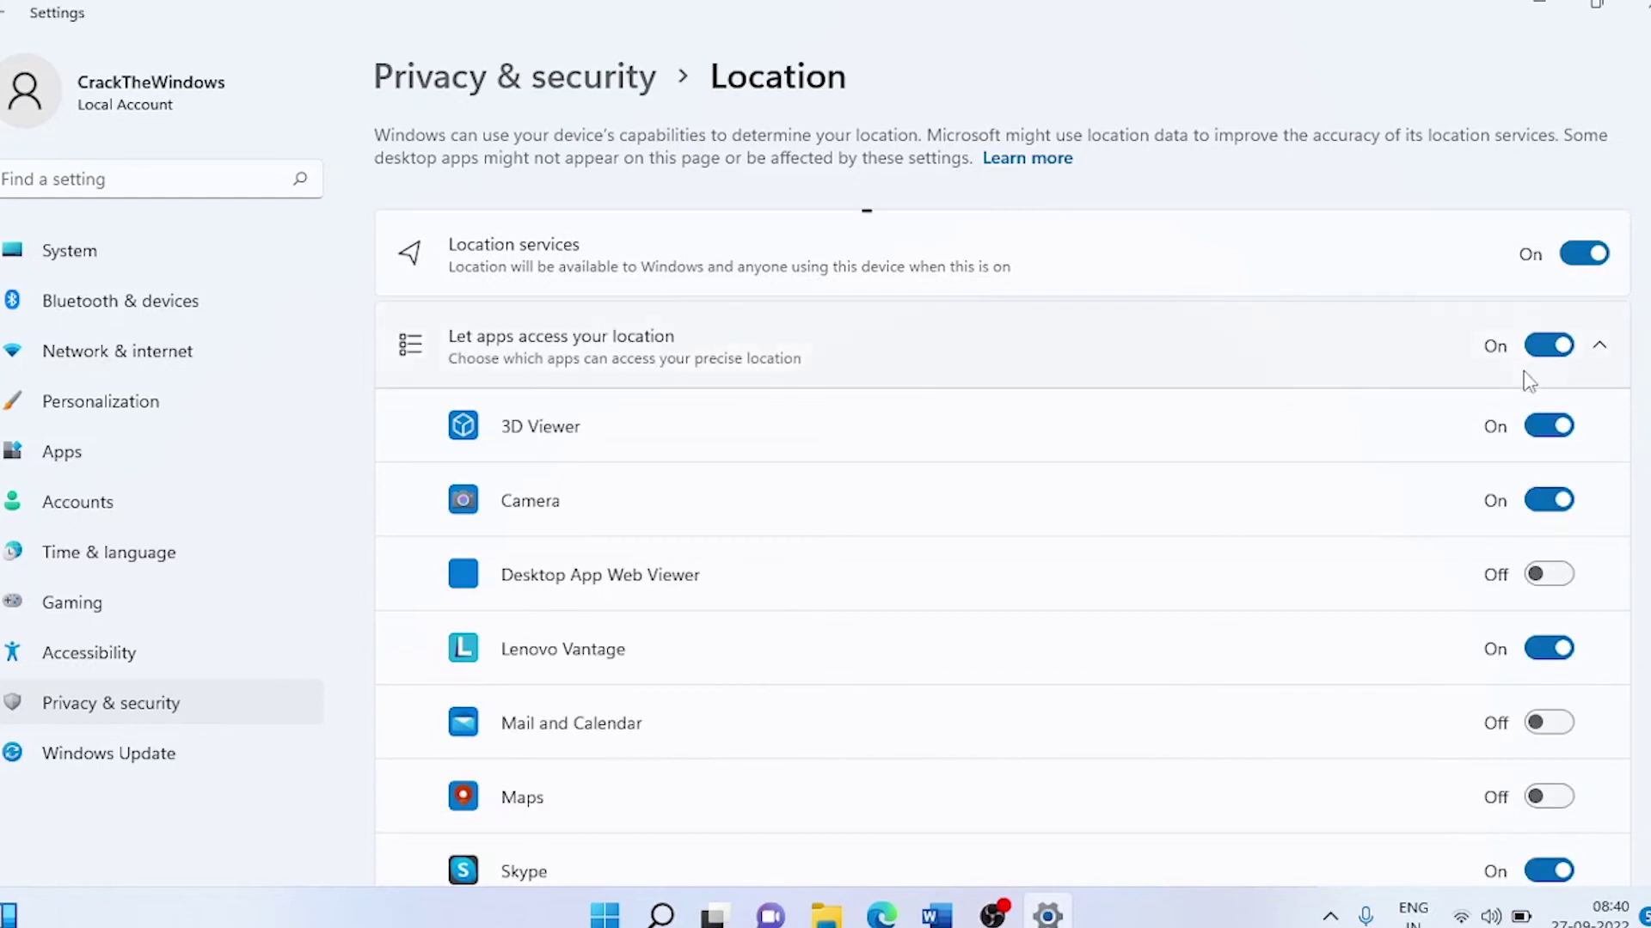
click(1549, 428)
click(1546, 506)
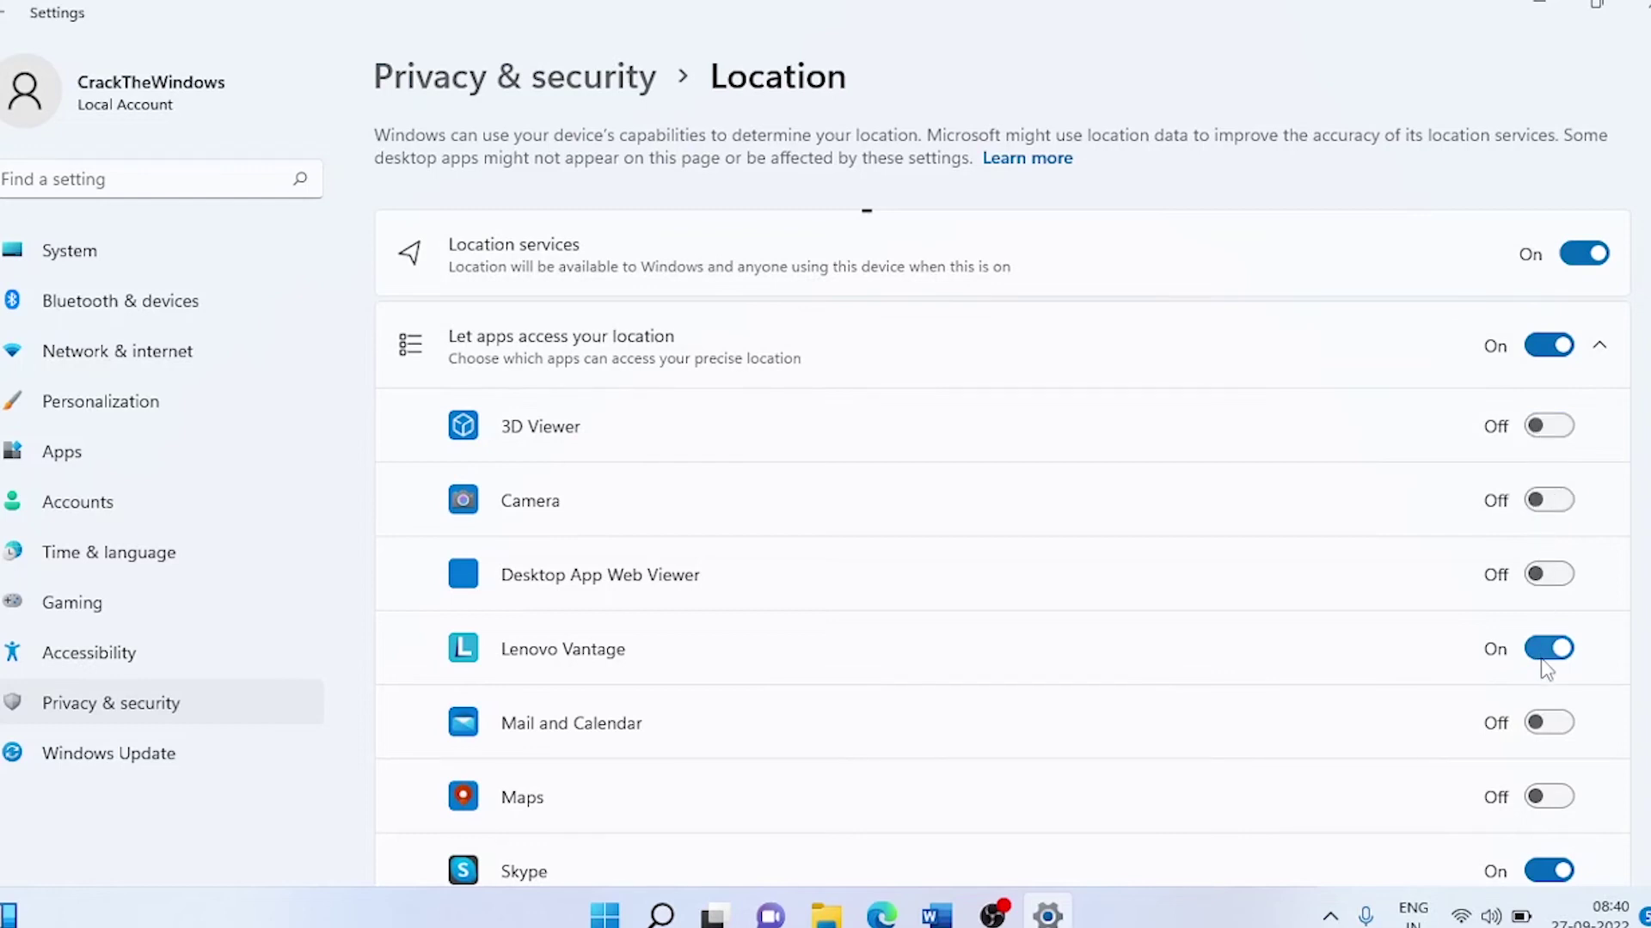
scroll(1545, 666, down, 1)
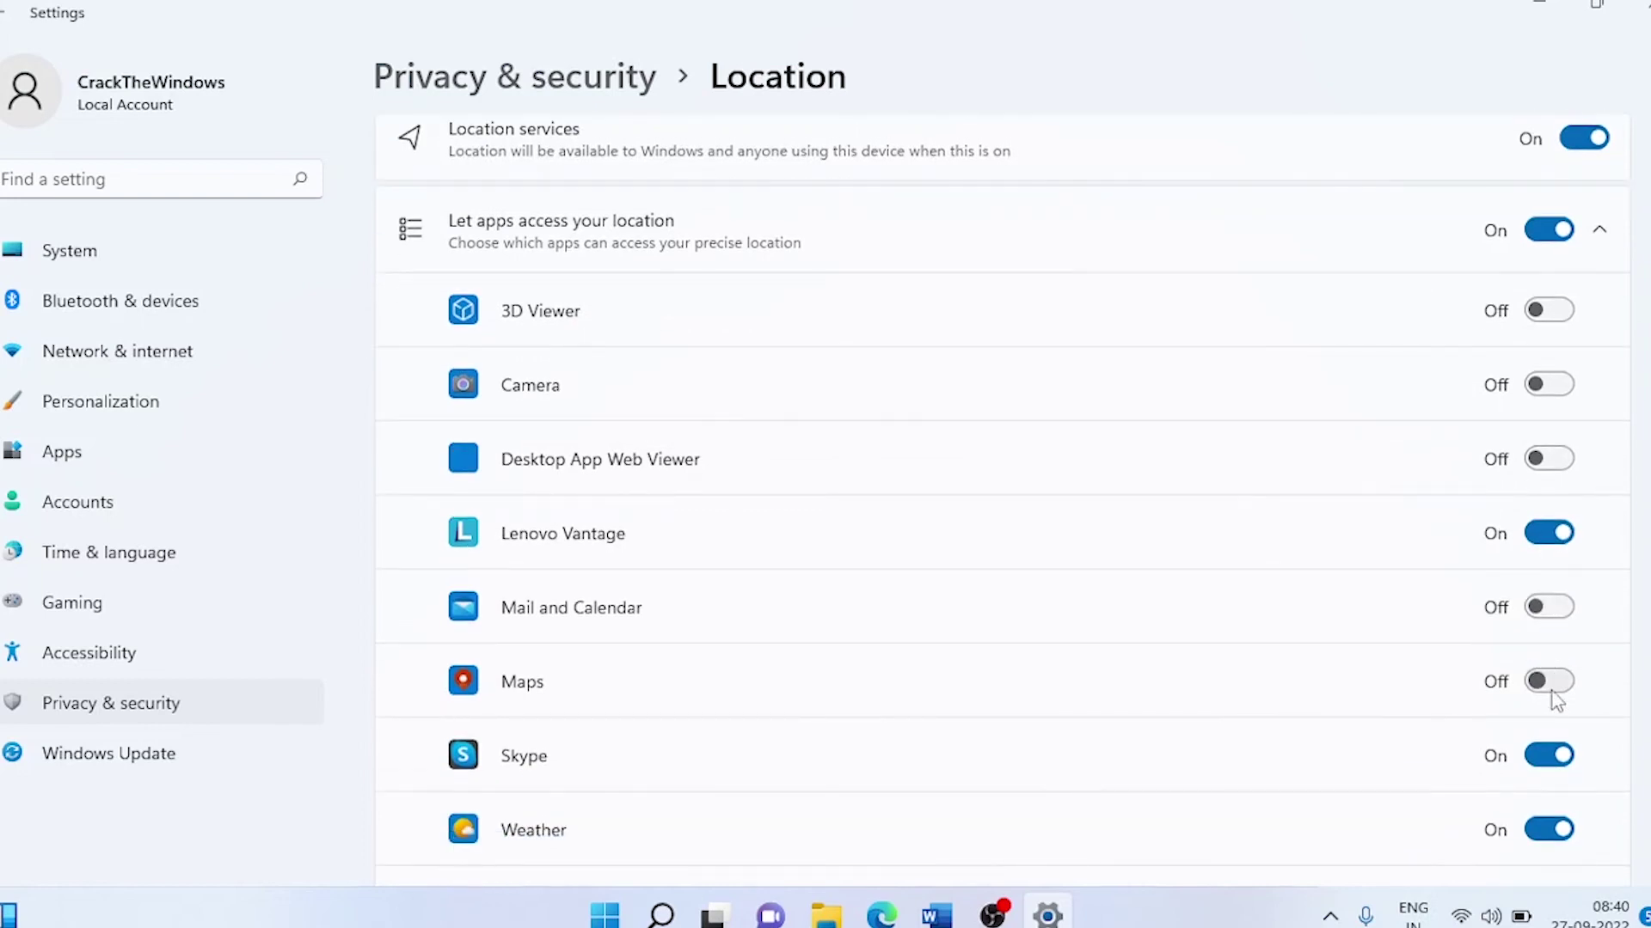
scroll(1557, 727, down, 1)
click(1546, 645)
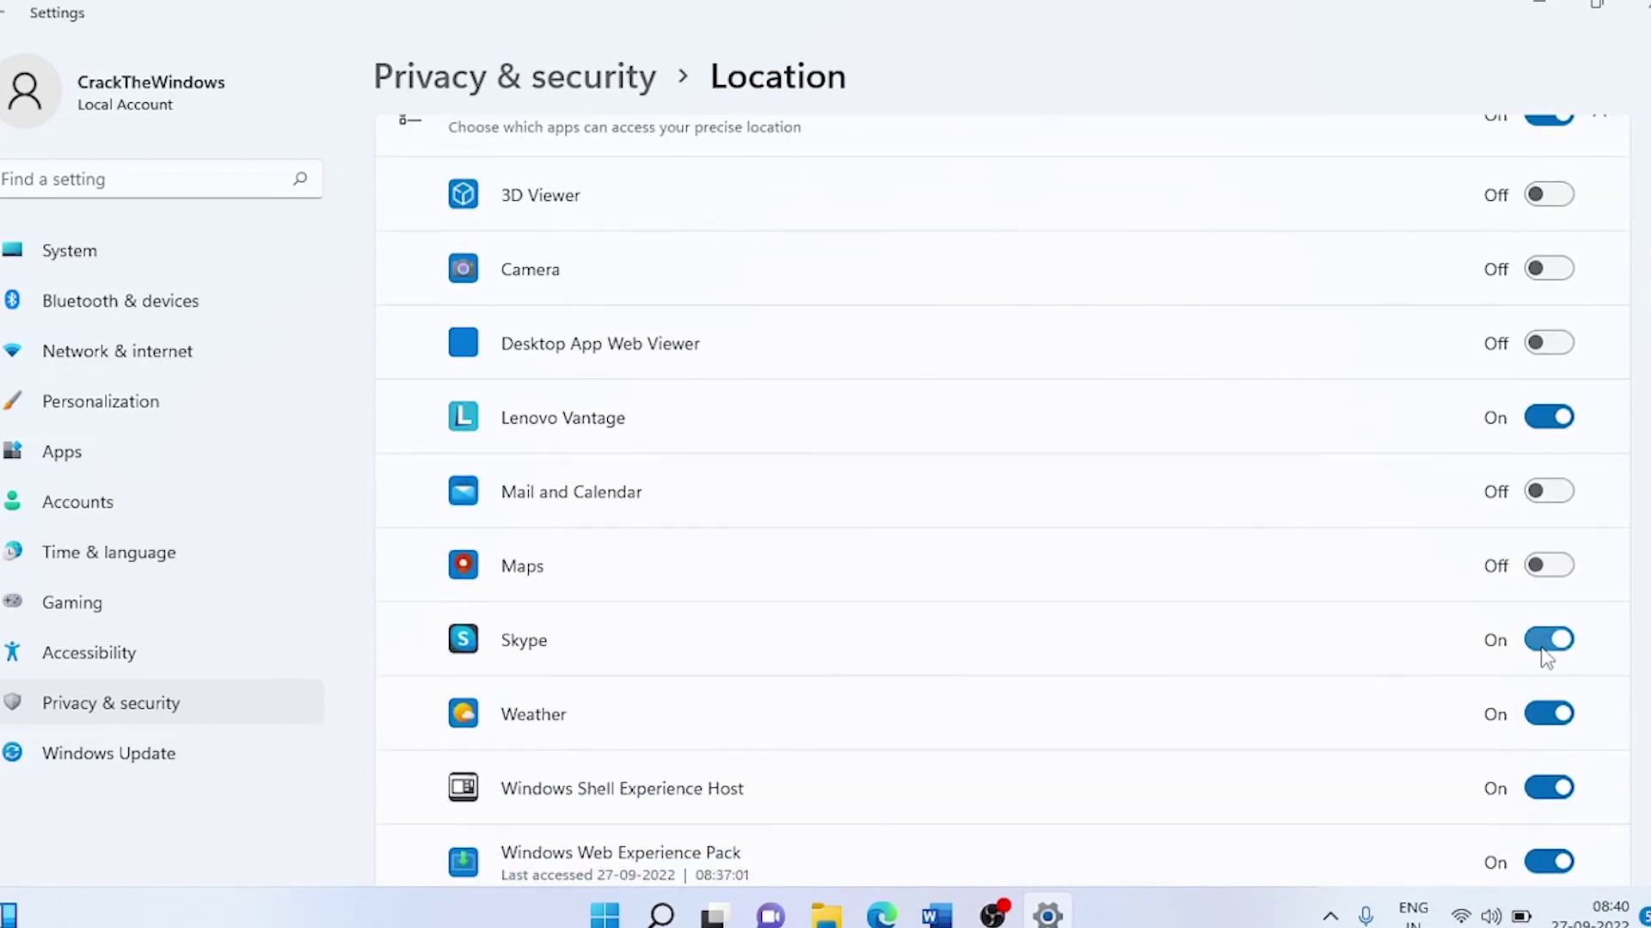
click(1528, 725)
scroll(1393, 711, down, 1)
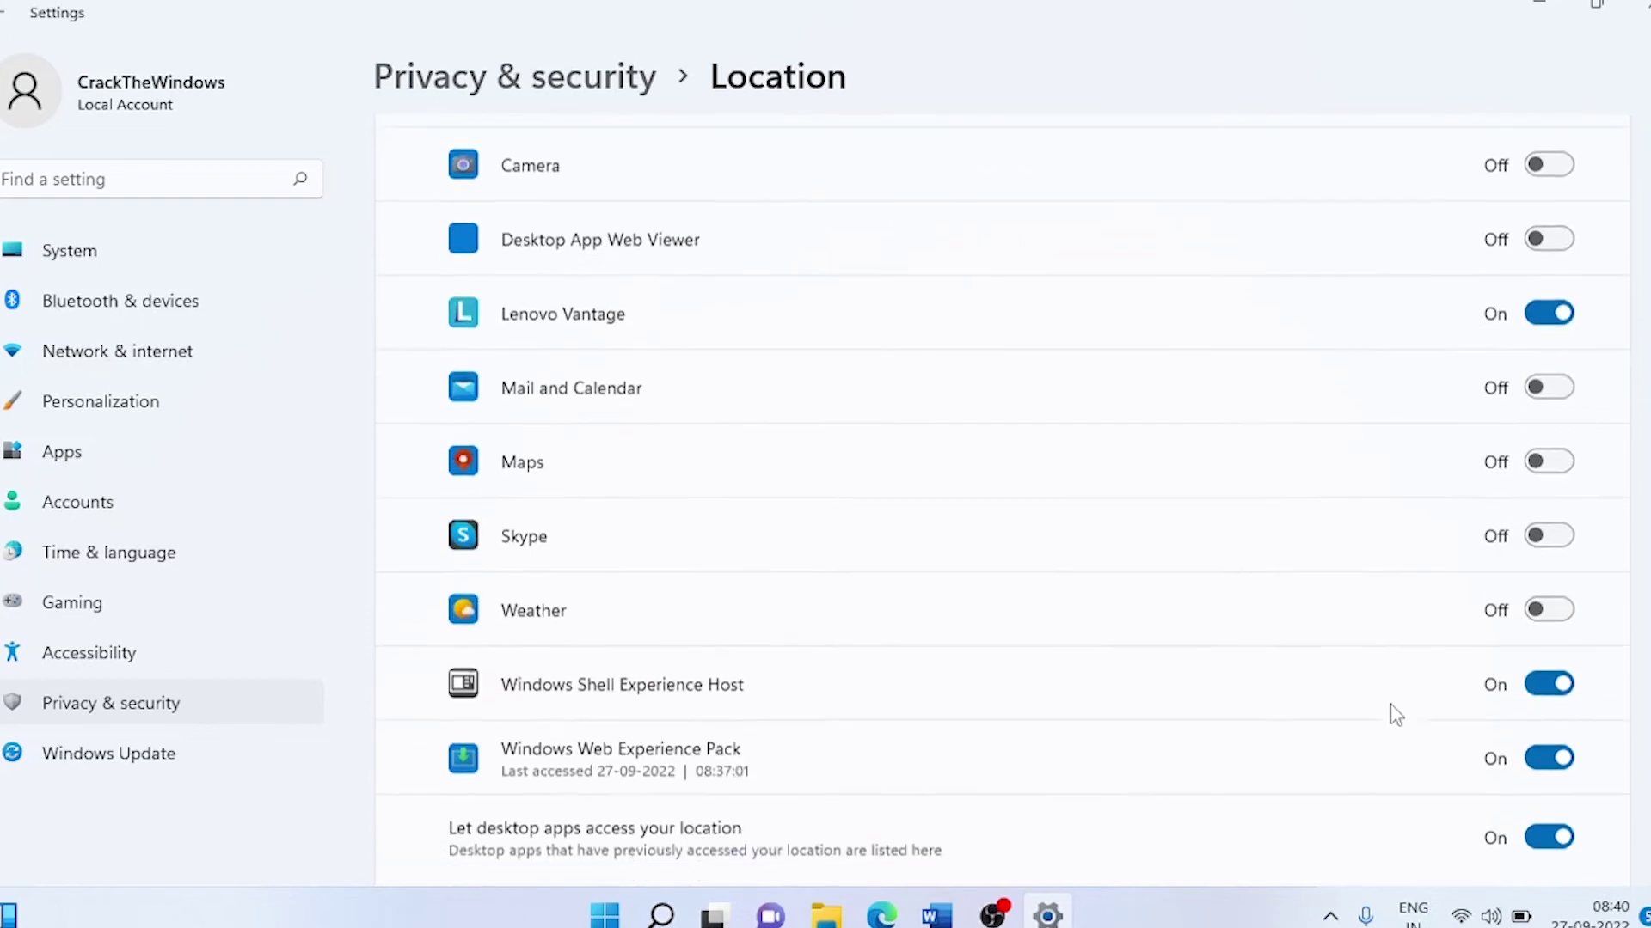
scroll(1390, 697, down, 1)
scroll(1393, 698, down, 1)
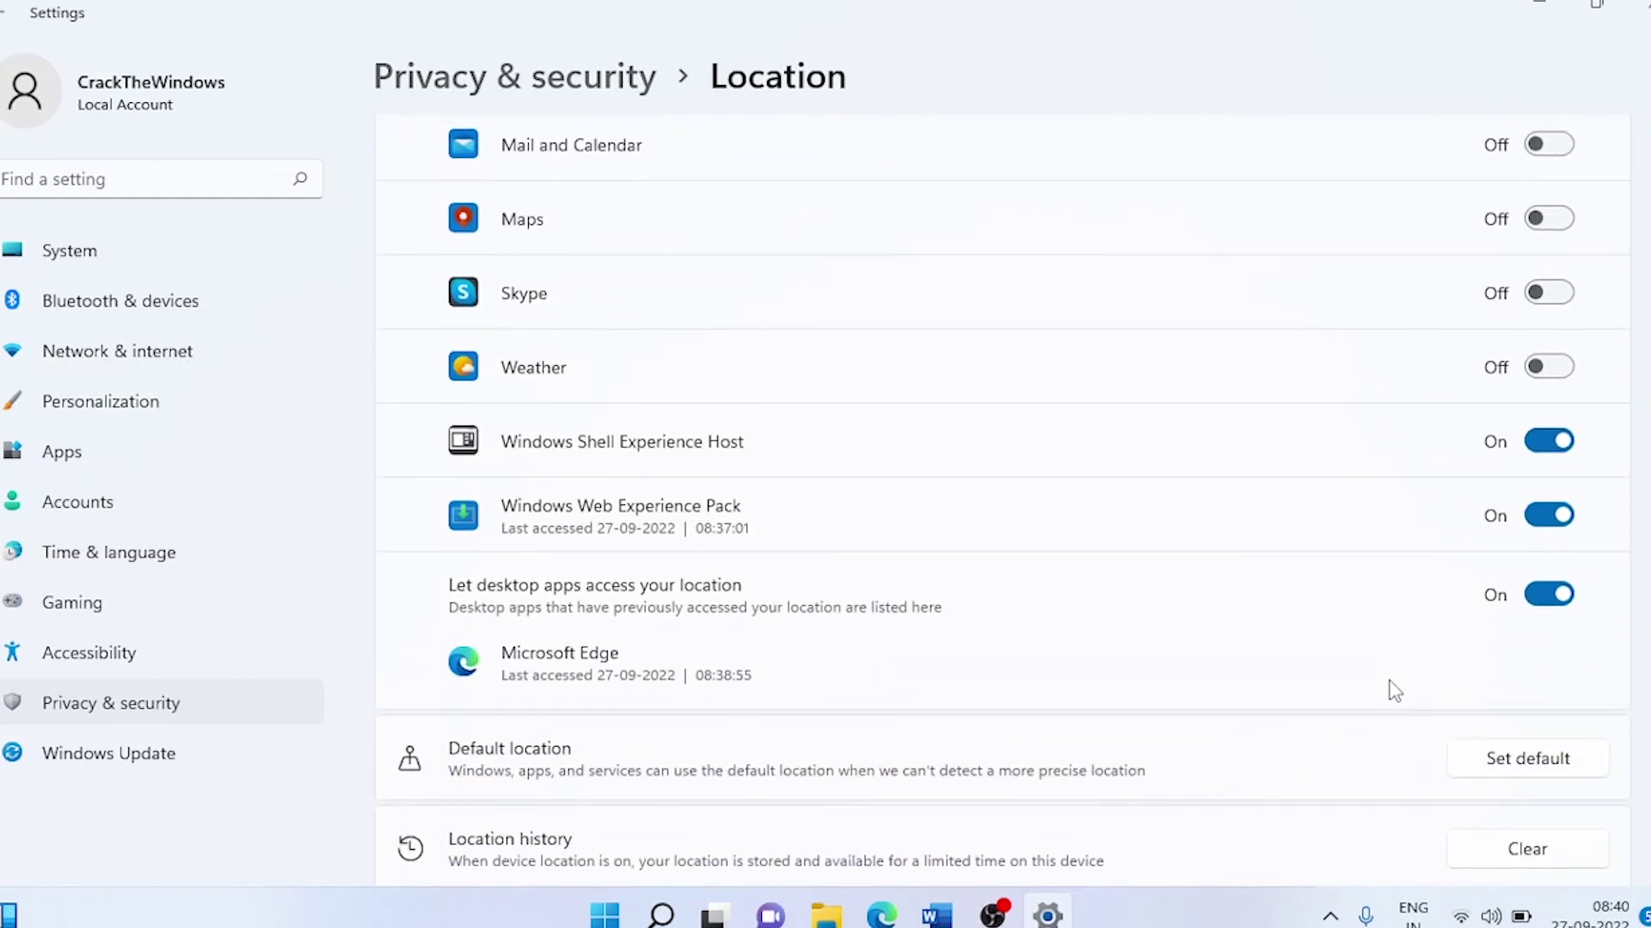
scroll(1393, 691, up, 5)
Step: Go back to the Privacy & security list with Alt+Left
key(alt+Left)
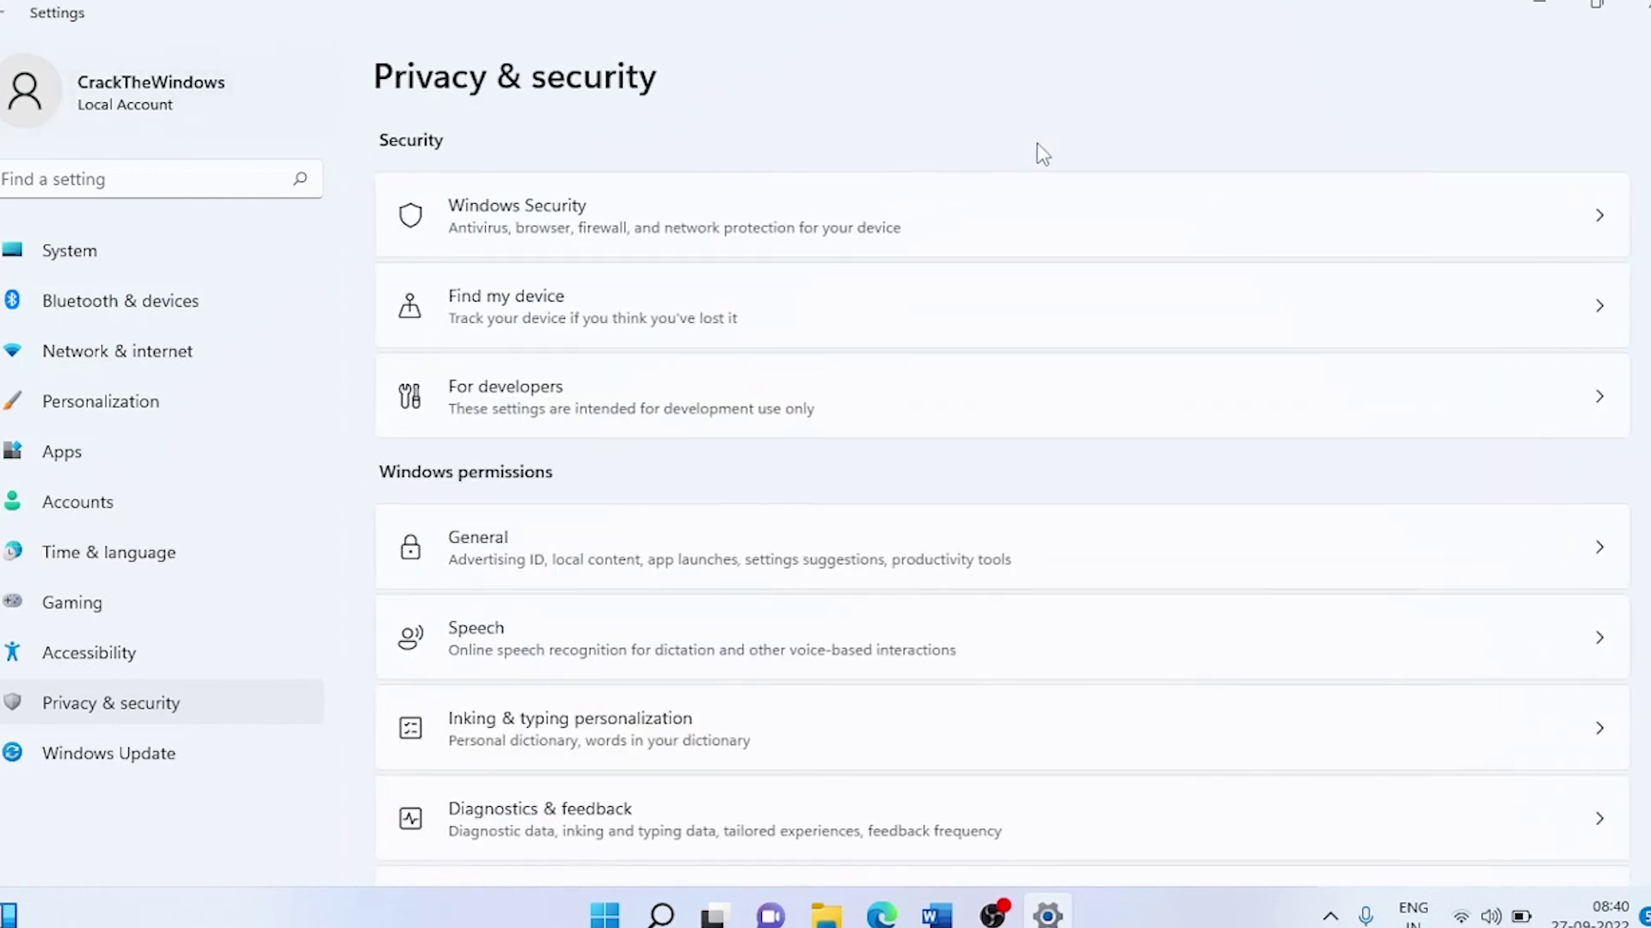
scroll(1028, 344, down, 4)
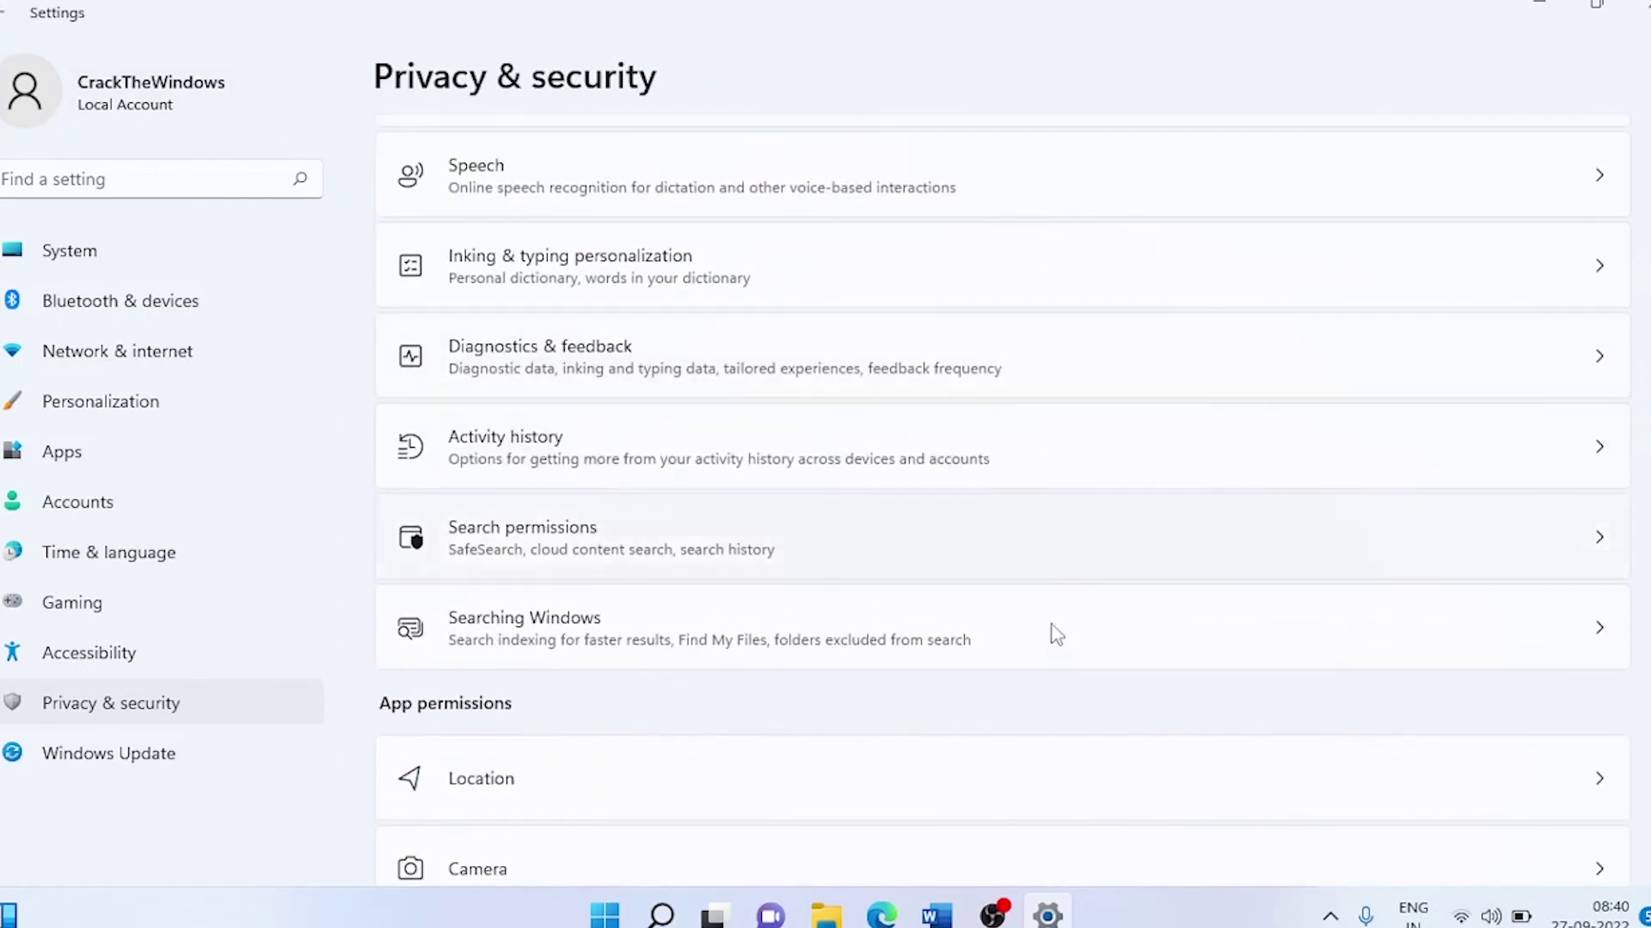